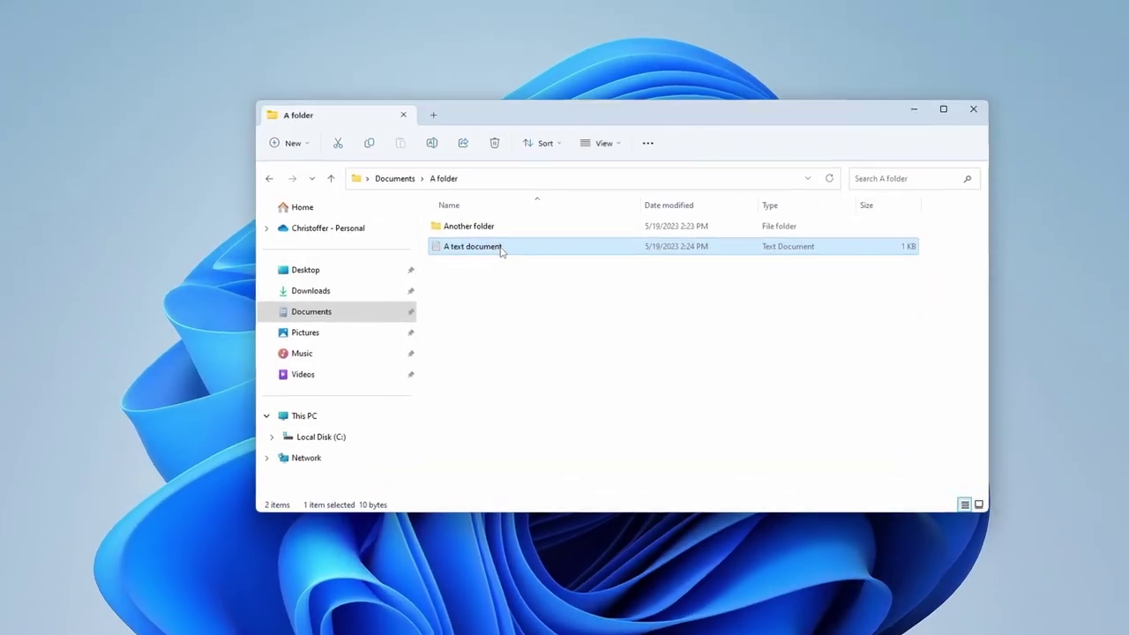
- Compare A text document's compact context menu with its full classic option list, twice
{"action": "right_click", "coordinate": [500, 252]}
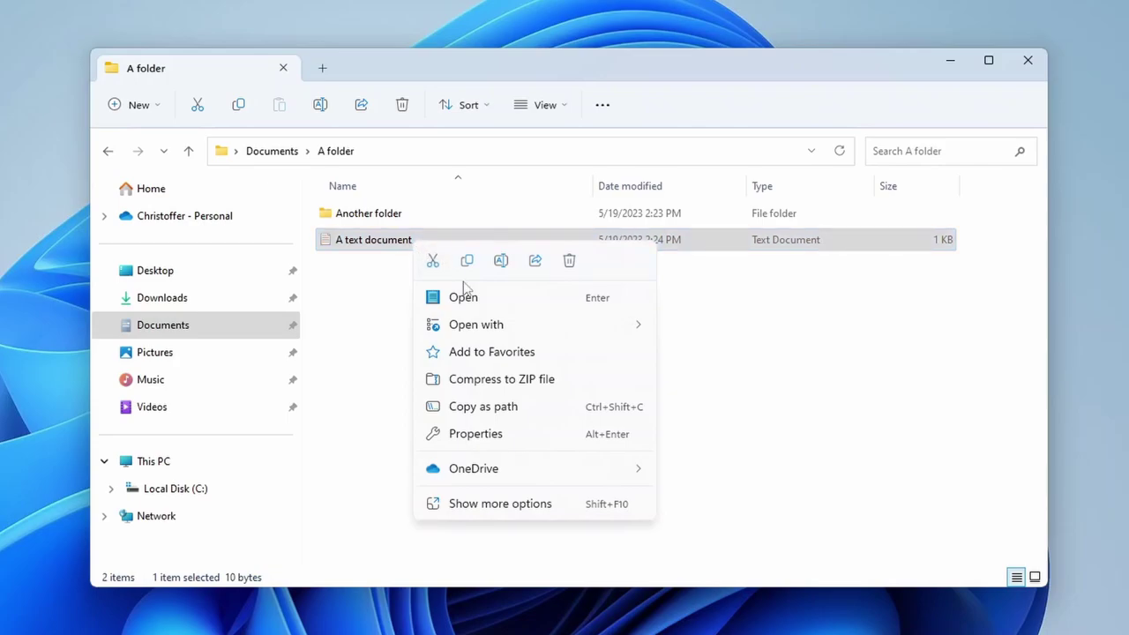
{"action": "left_click", "coordinate": [560, 507]}
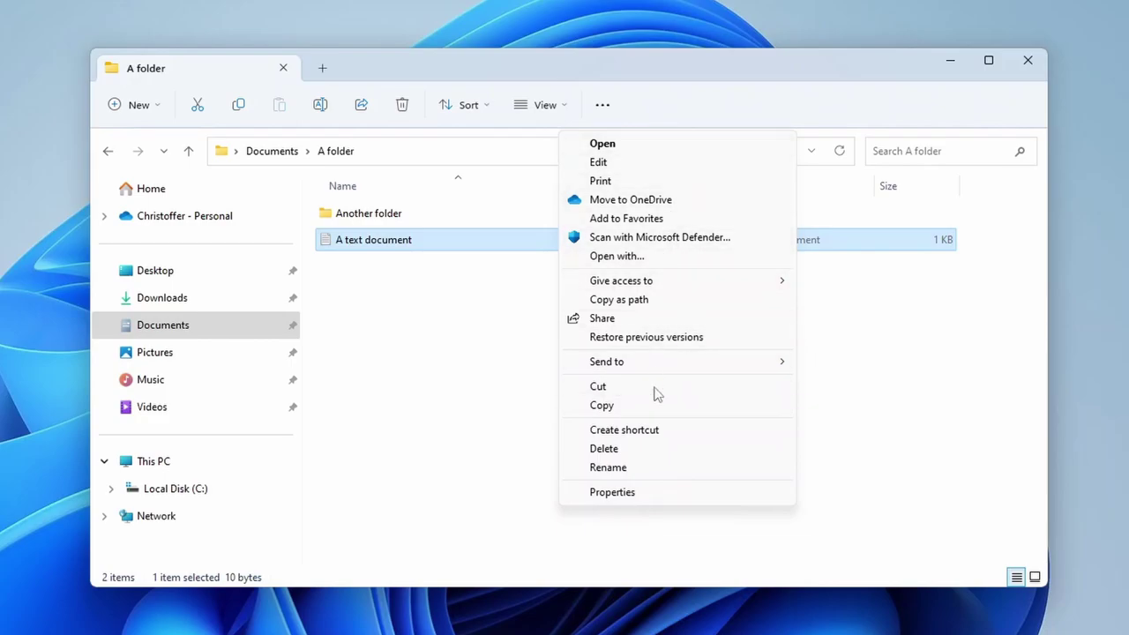
{"action": "left_click", "coordinate": [432, 344]}
{"action": "right_click", "coordinate": [402, 250]}
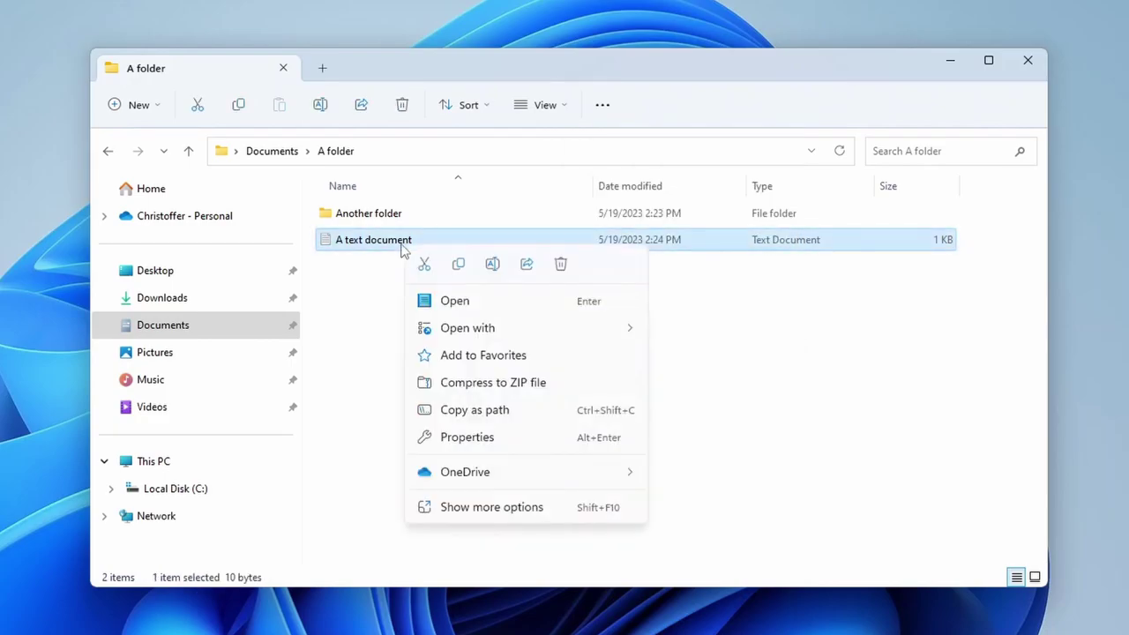
{"action": "left_click", "coordinate": [505, 510]}
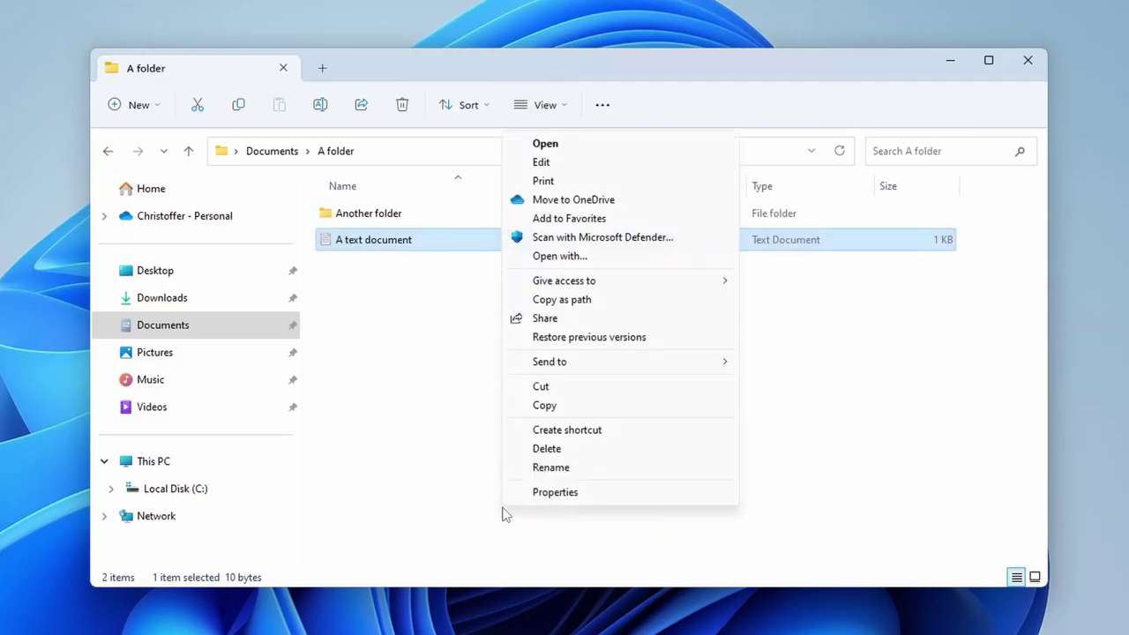
{"action": "left_click", "coordinate": [435, 342]}
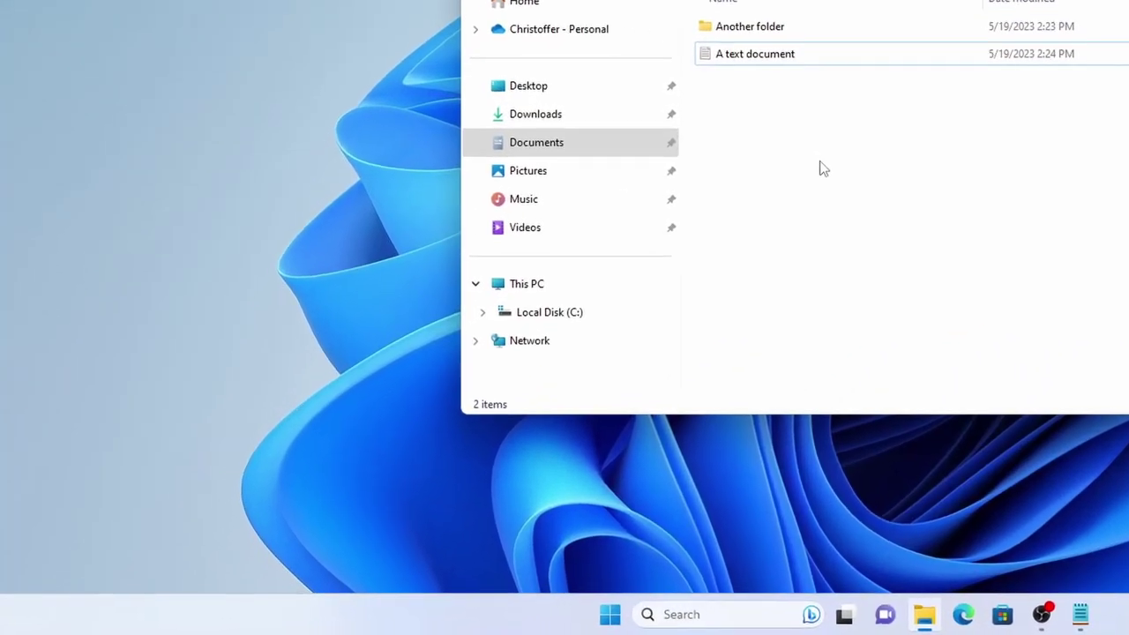
- Launch regedit, export the registry as 'My registery backup', then close the editor
{"action": "key", "text": "super+r"}
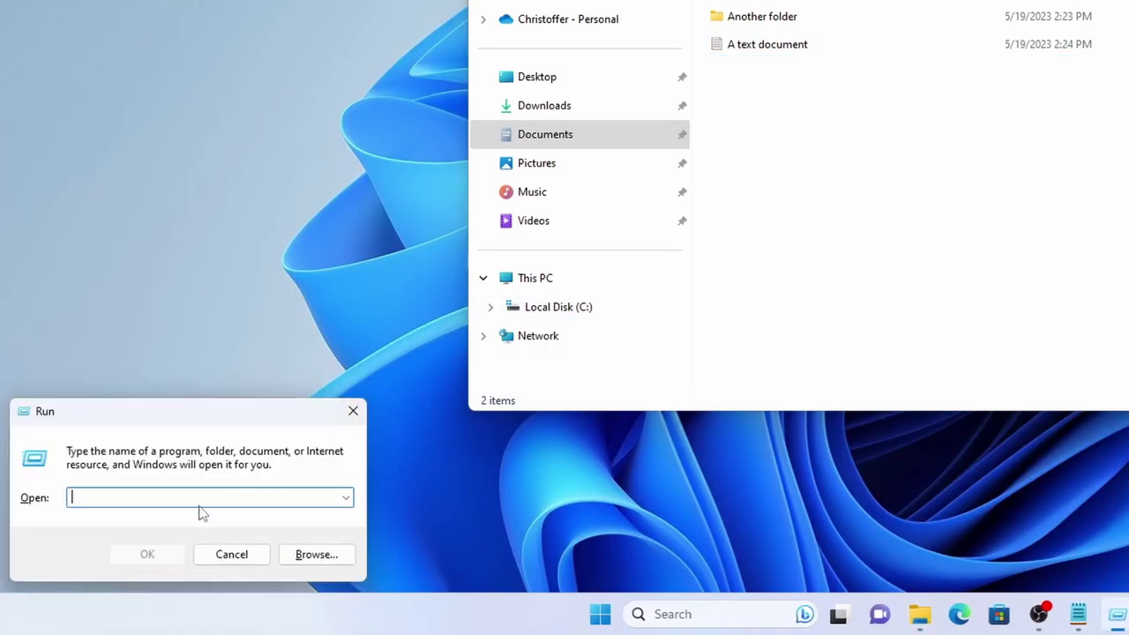
{"action": "type", "text": "regedit"}
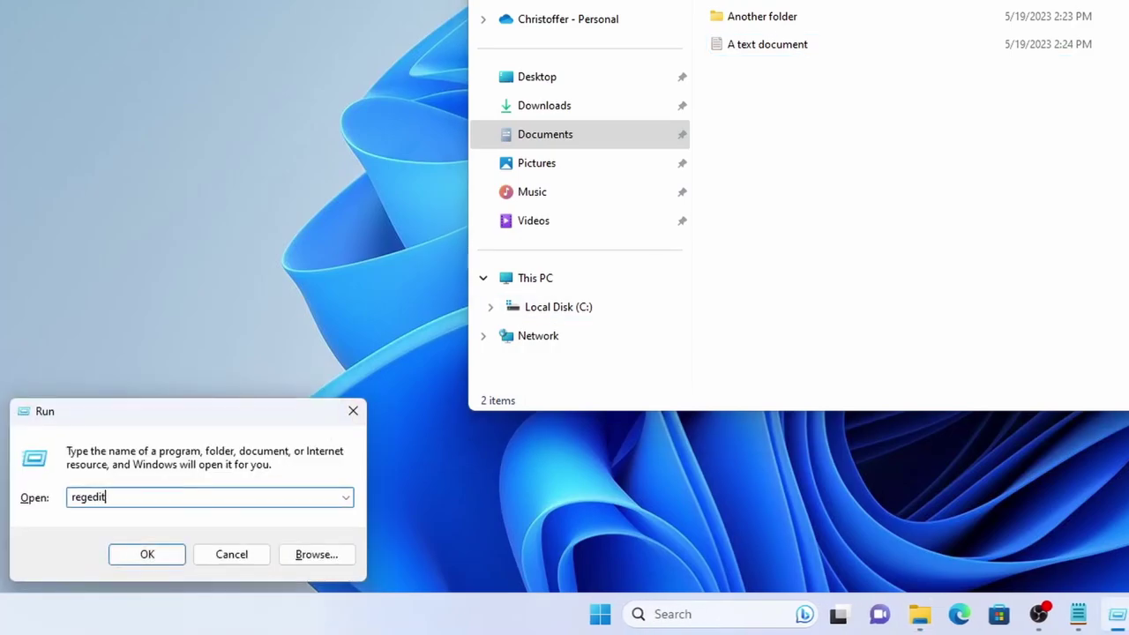
{"action": "key", "text": "Return"}
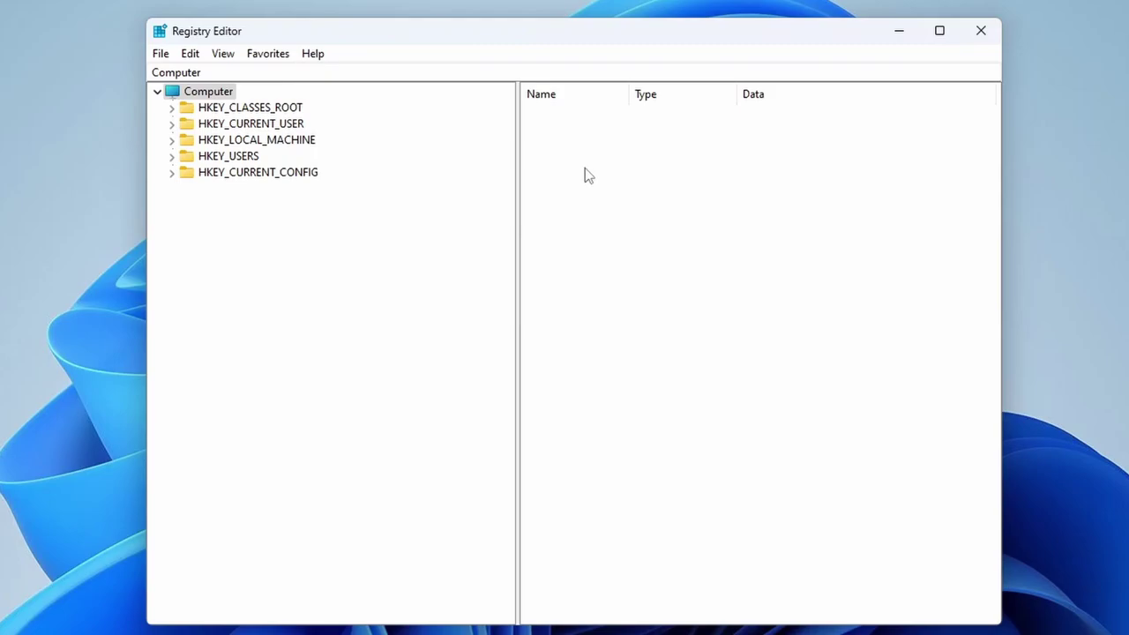
{"action": "left_click", "coordinate": [160, 54]}
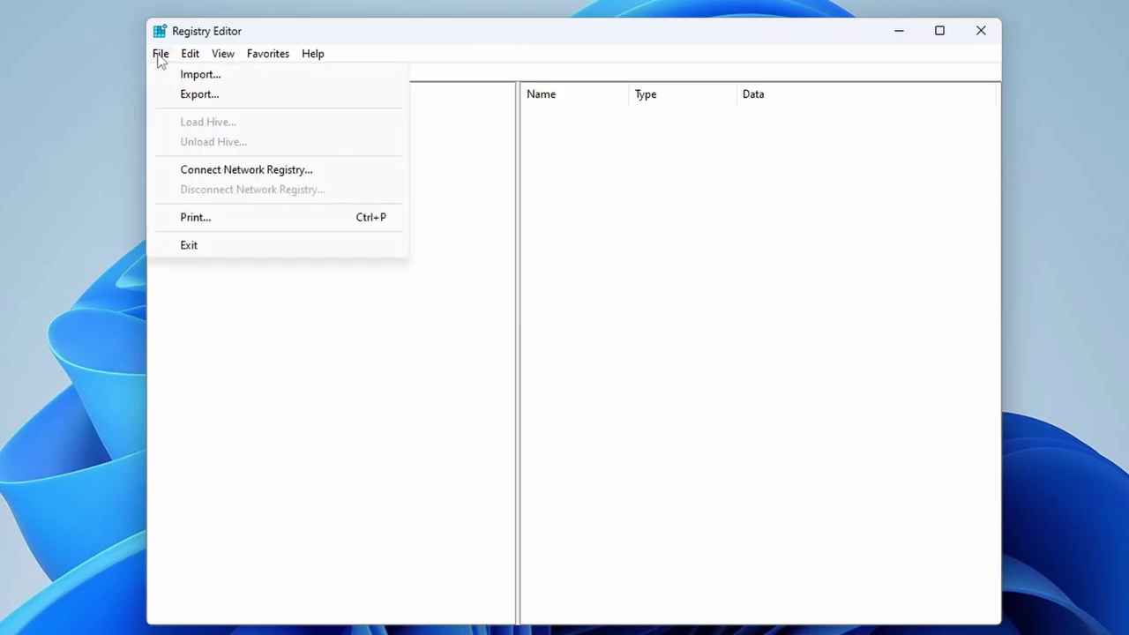
{"action": "left_click", "coordinate": [232, 93]}
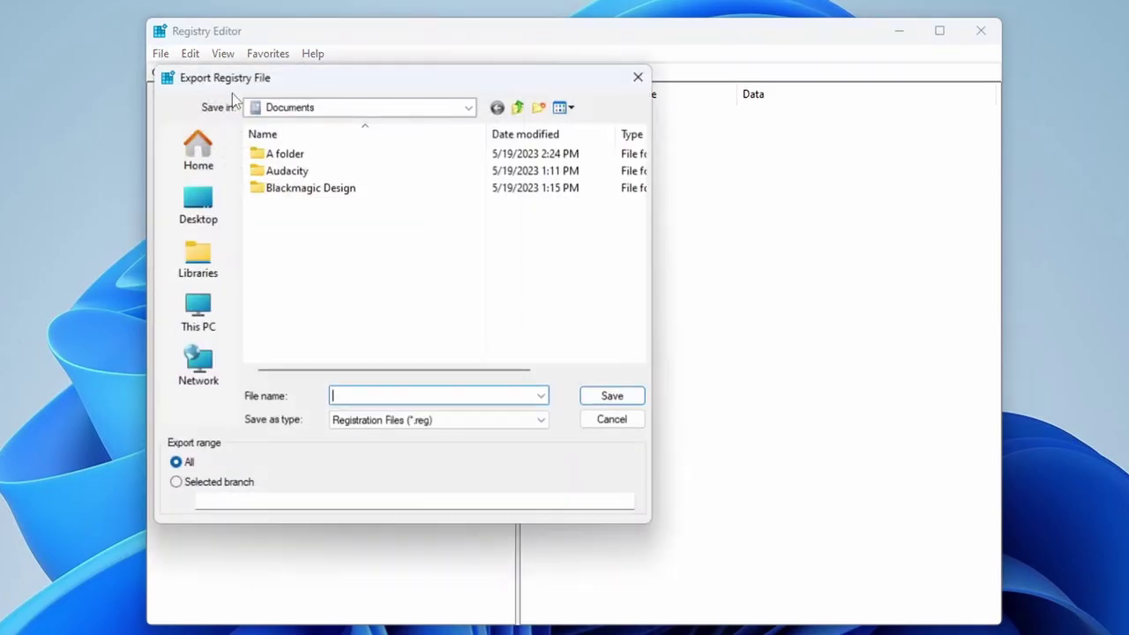
{"action": "type", "text": "My registery backu"}
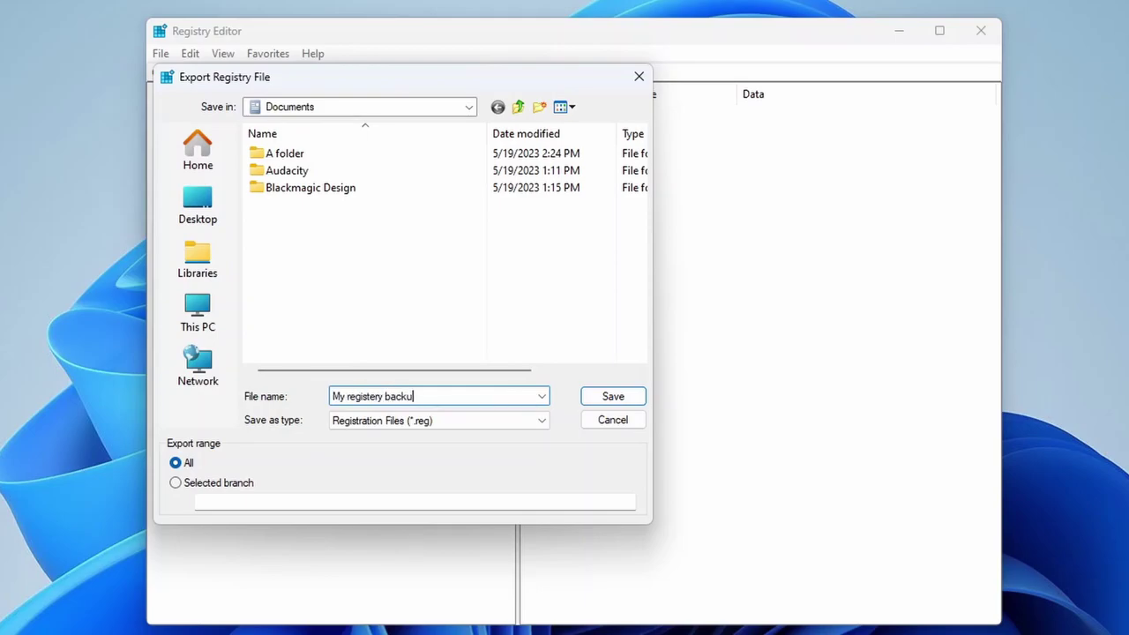
{"action": "type", "text": "p"}
{"action": "key", "text": "Return"}
{"action": "left_click", "coordinate": [981, 30]}
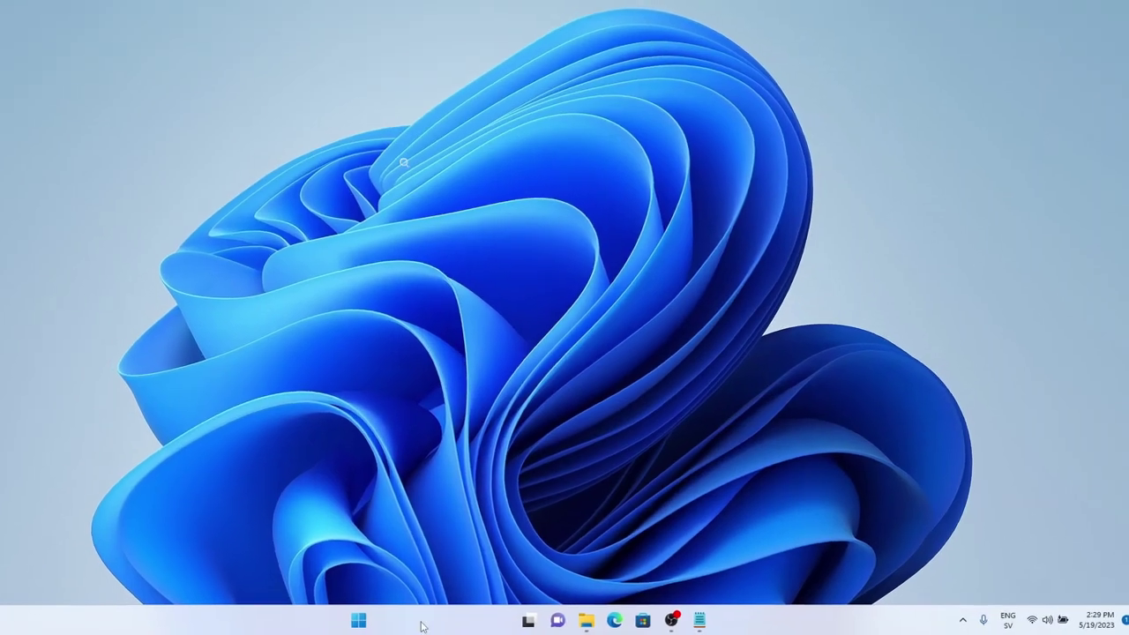
- Launch Command Prompt as administrator from a cmd search
{"action": "left_click", "coordinate": [467, 622]}
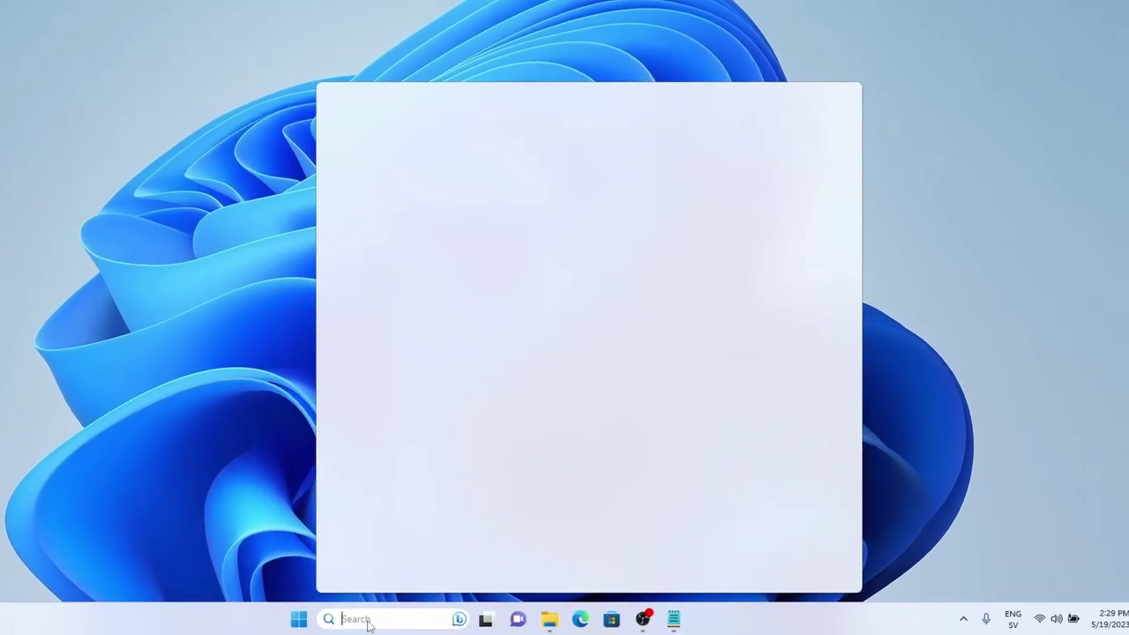
{"action": "type", "text": "cmd"}
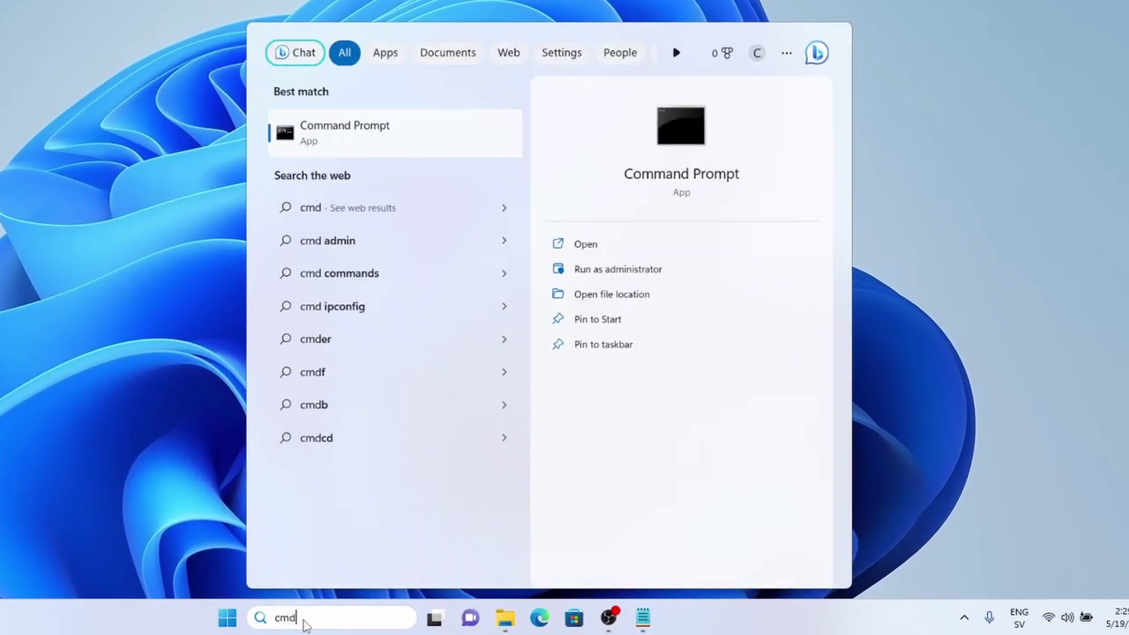
{"action": "left_click", "coordinate": [647, 270]}
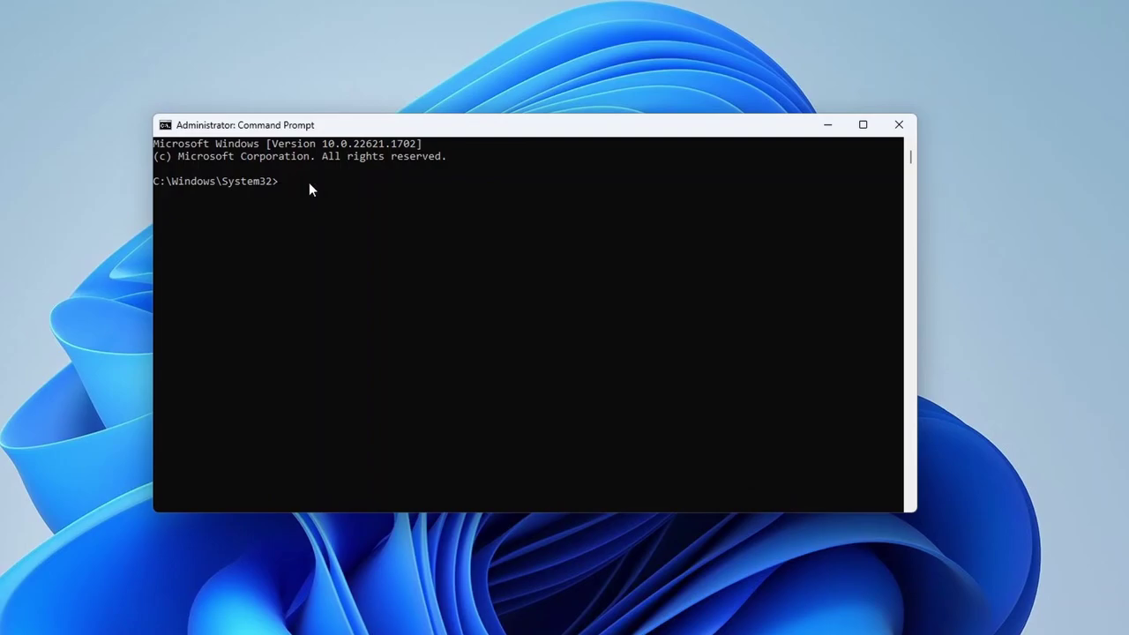
- Run reg add for {86ca1aa0...}\InprocServer32 with empty default, then restart explorer.exe
{"action": "type", "text": "reg add HKCU\\Software\\Classes\\CLSID\\{86ca1aa0-34aa-4e8b-a509-50c905bae2a2}\\InprocServer32 /ve /d \"\" /f"}
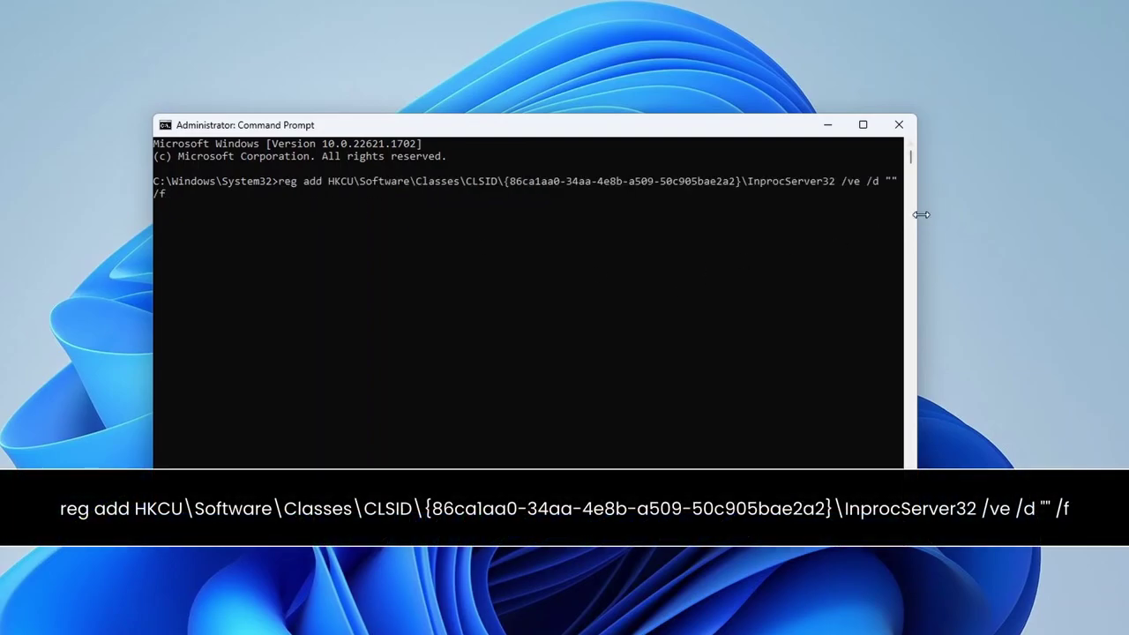
{"action": "left_click_drag", "start_coordinate": [917, 213], "coordinate": [958, 213]}
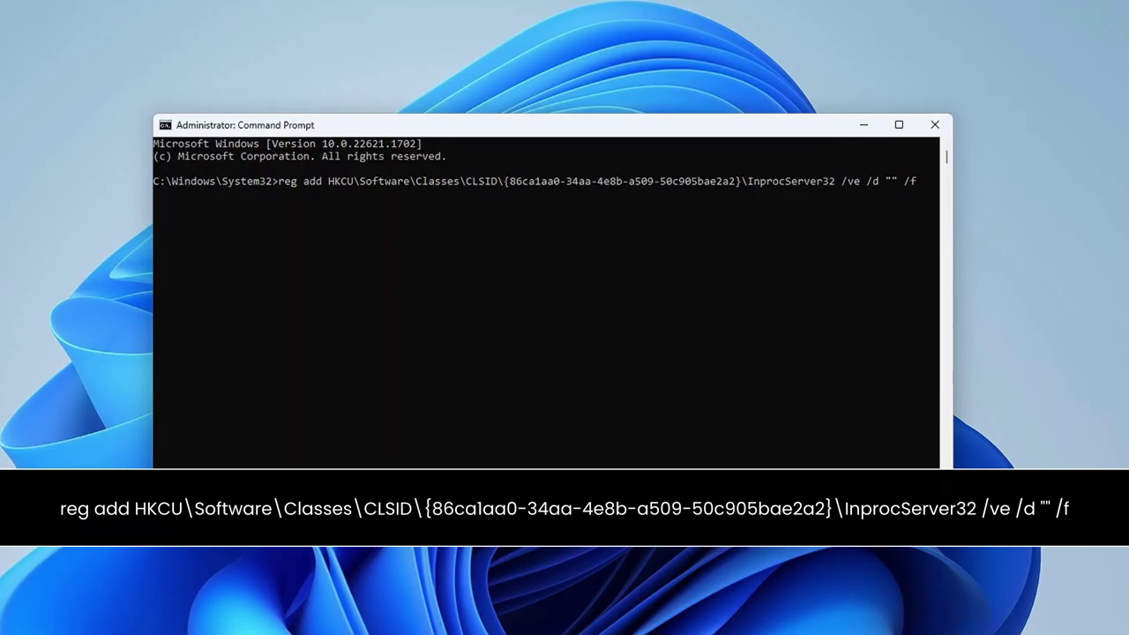
{"action": "left_click_drag", "start_coordinate": [588, 496], "coordinate": [589, 485]}
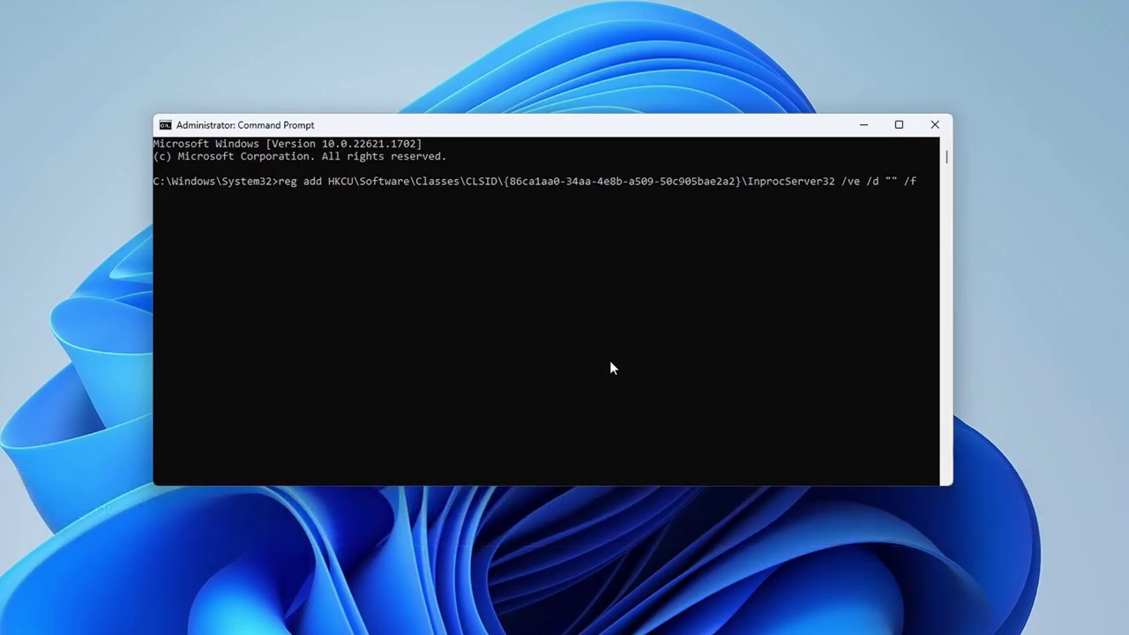
{"action": "key", "text": "Return"}
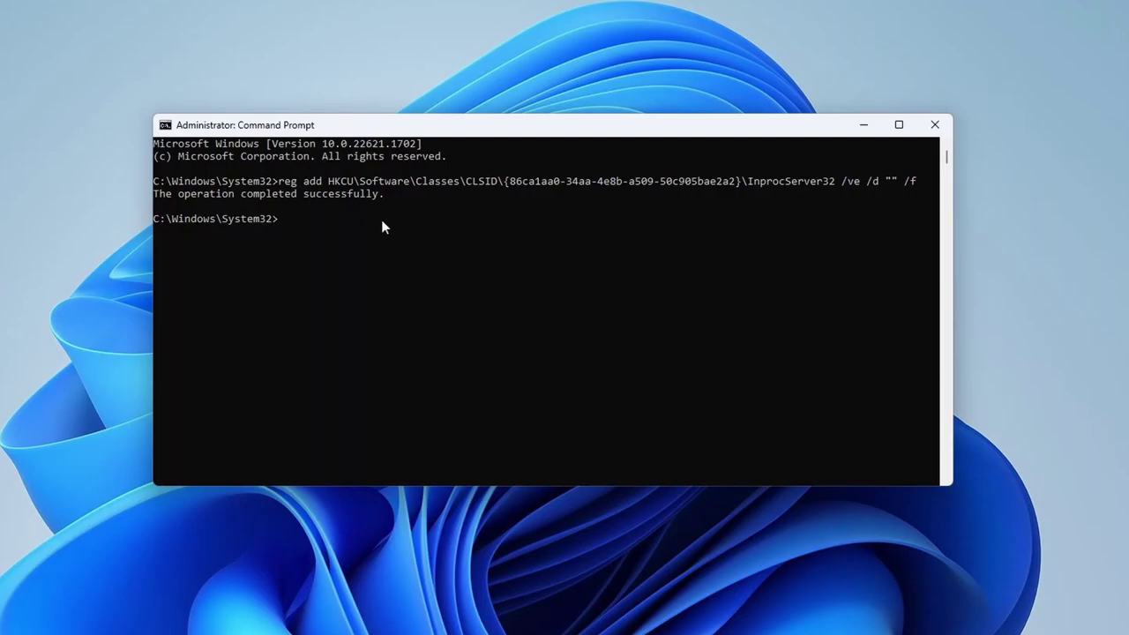
{"action": "type", "text": "taskkill /F /IM explorer.exe & start explorer"}
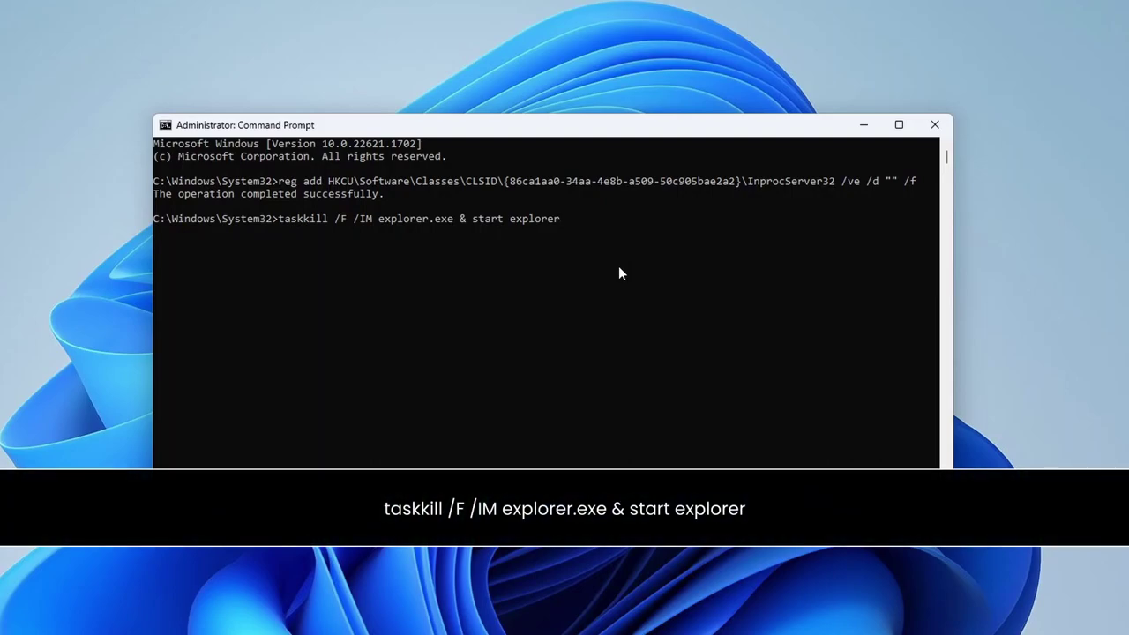
{"action": "key", "text": "Return"}
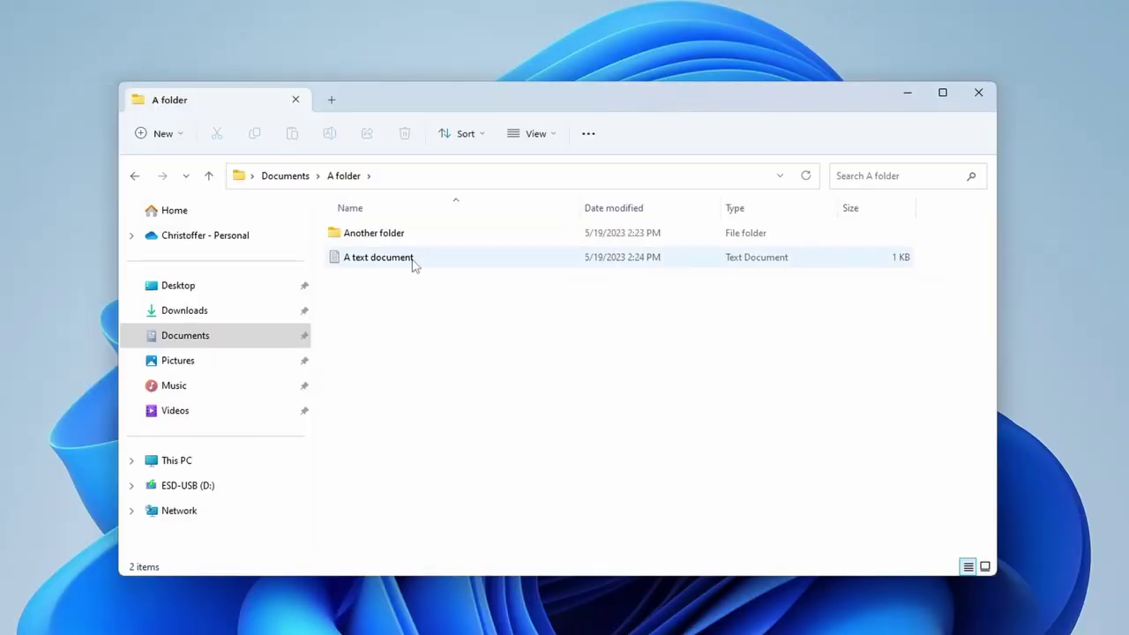
{"action": "right_click", "coordinate": [413, 261]}
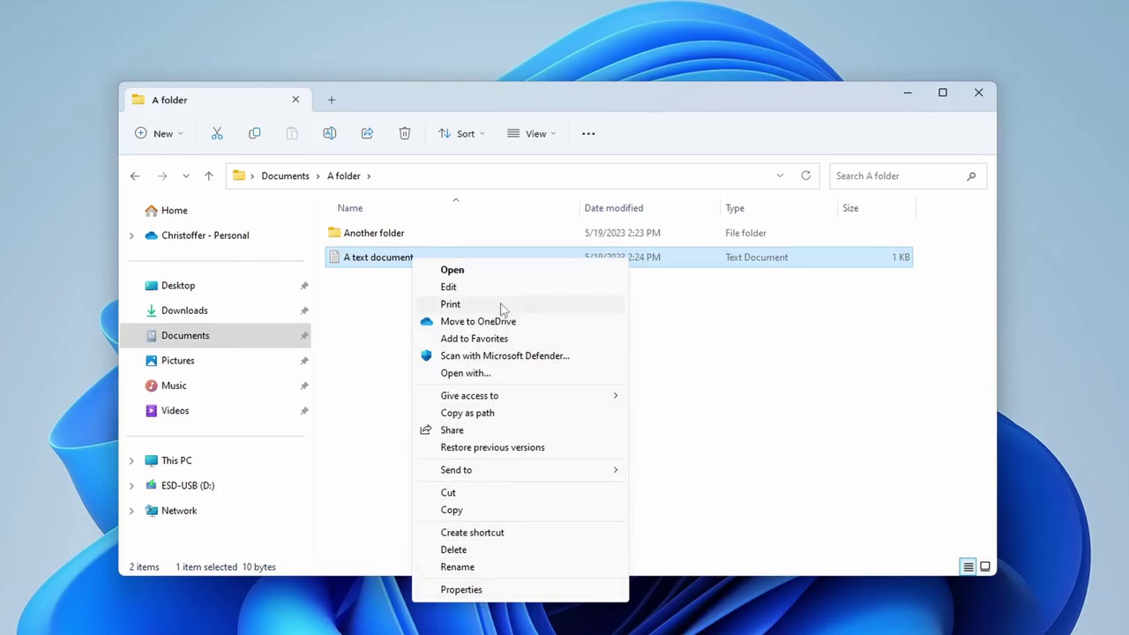
{"action": "left_click", "coordinate": [388, 295]}
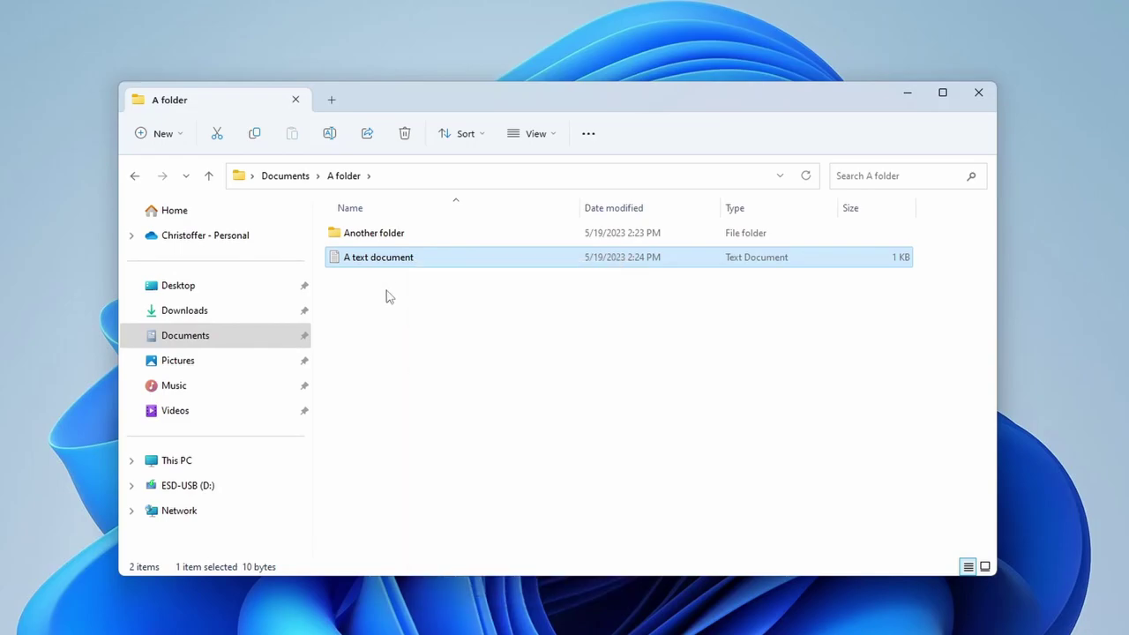
{"action": "right_click", "coordinate": [395, 237]}
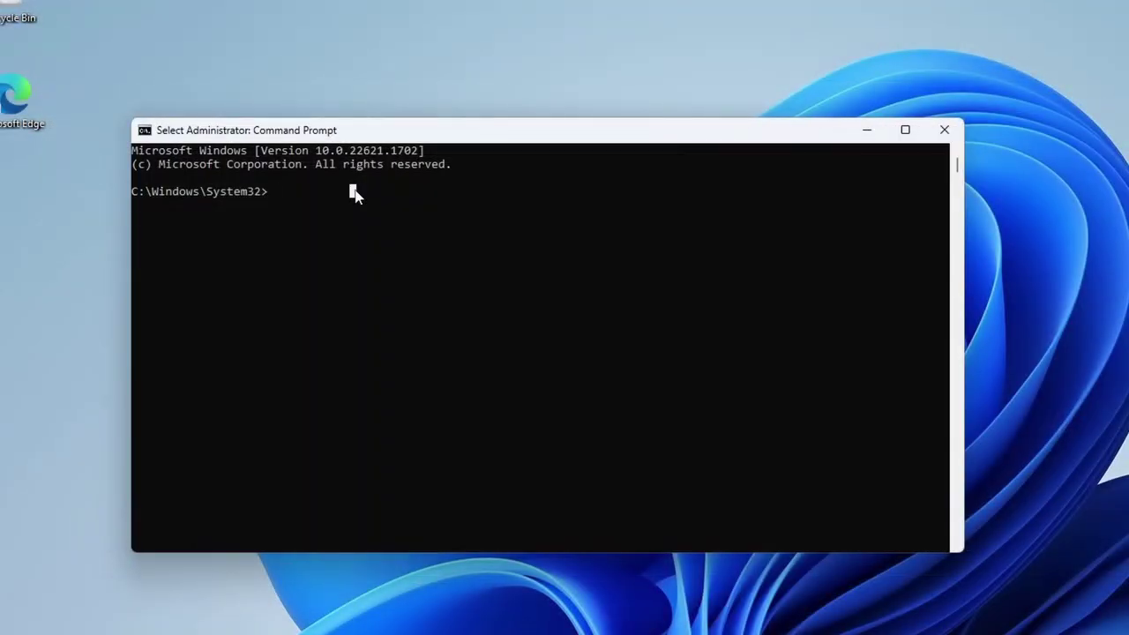
- Paste and run reg.exe delete on the HKCU CLSID {86ca1aa0-34aa-4e8b-a509-50c905bae2a2} key
{"action": "right_click", "coordinate": [270, 191]}
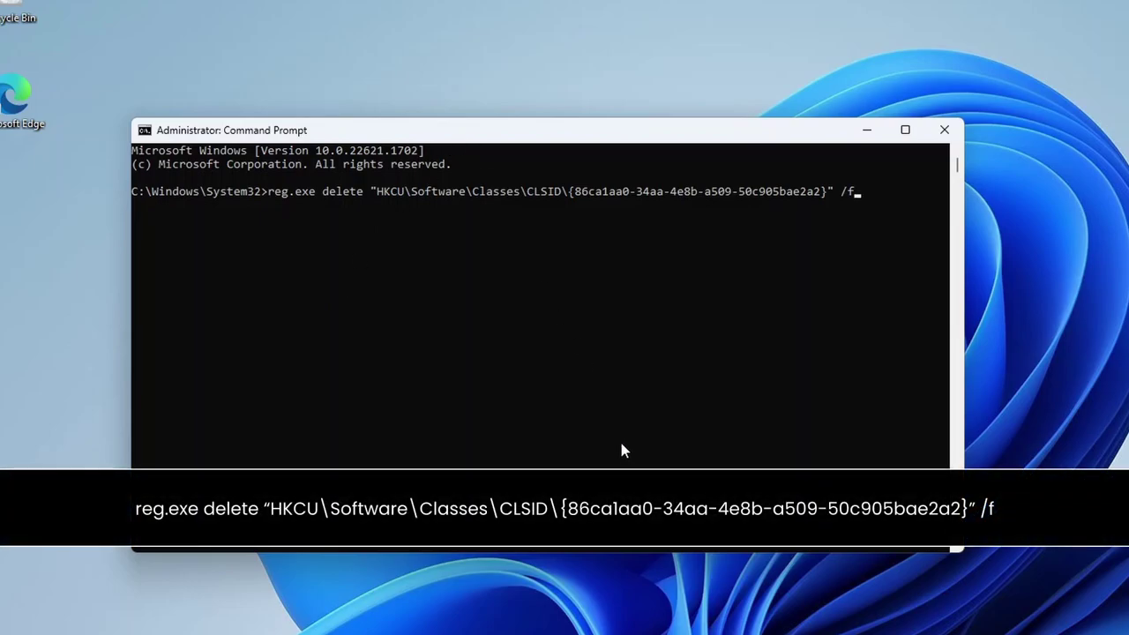
{"action": "key", "text": "Return"}
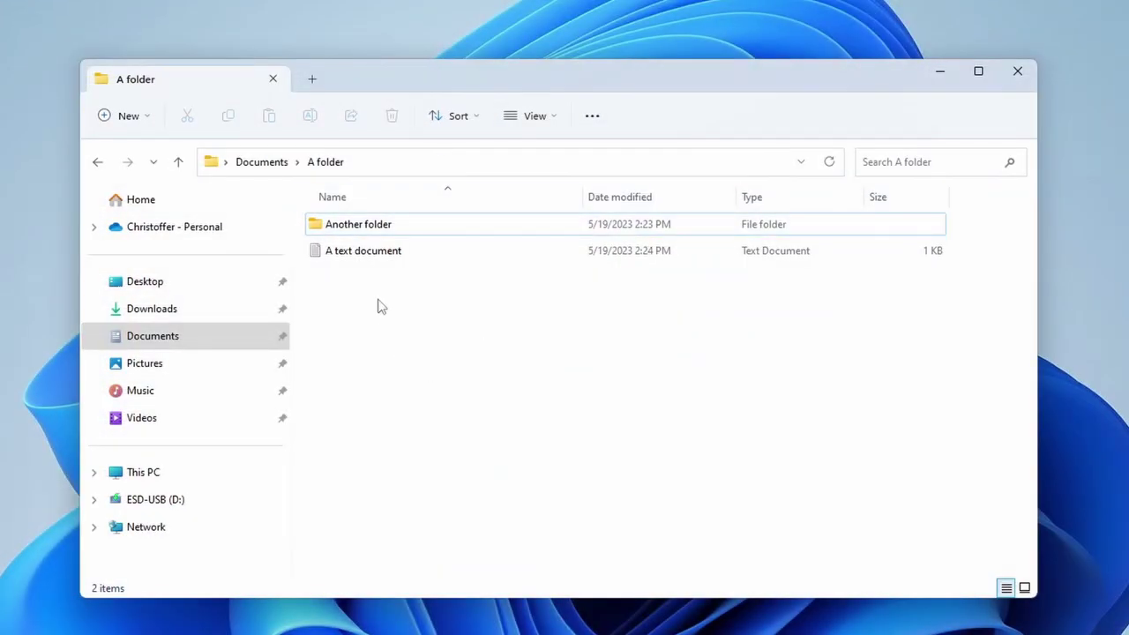
- View A text document's compact context menu, dismiss it, then open the folder background's menu
{"action": "right_click", "coordinate": [395, 257]}
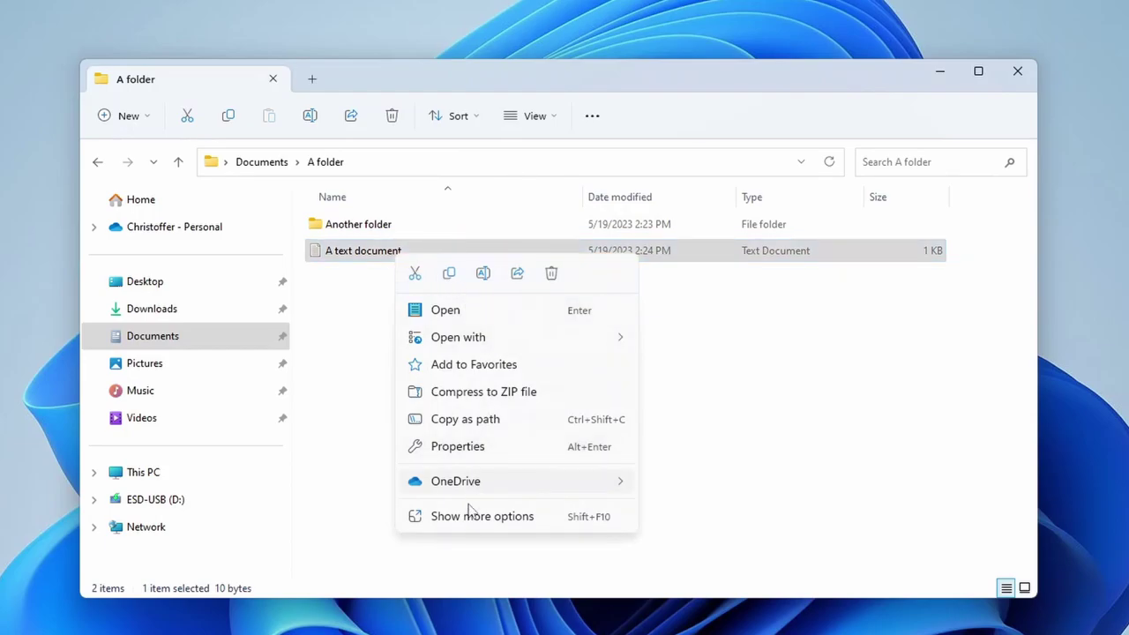
{"action": "left_click", "coordinate": [388, 304]}
{"action": "left_click", "coordinate": [382, 276]}
{"action": "right_click", "coordinate": [397, 230]}
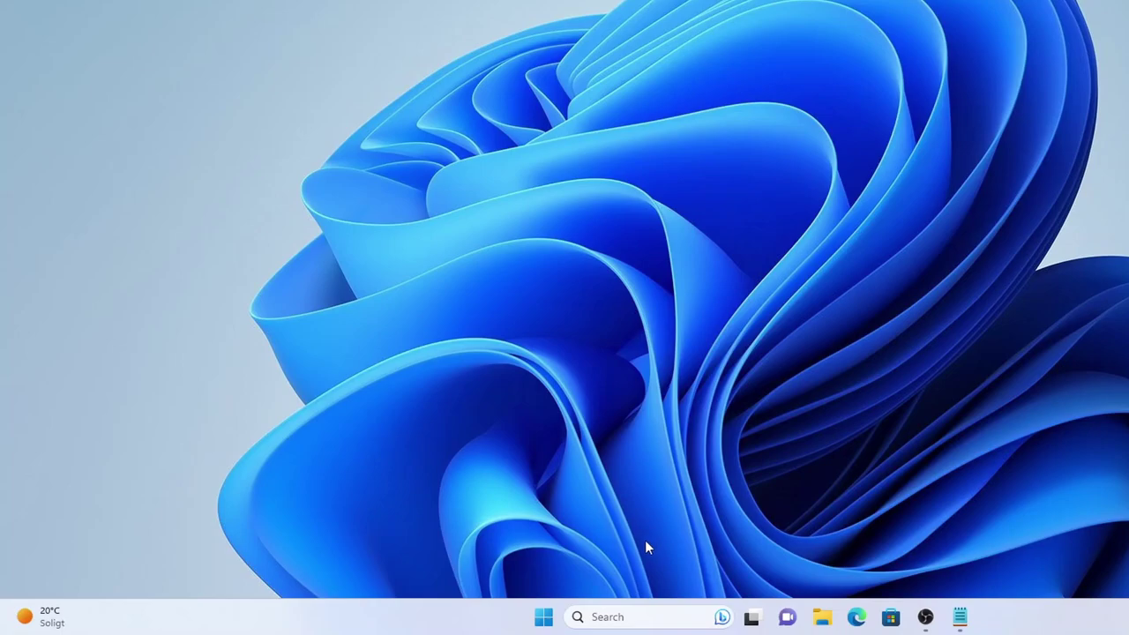
- Launch regedit and go to HKEY_CURRENT_USER\SOFTWARE\CLASSES\CLSID via the address bar
{"action": "key", "text": "super+r"}
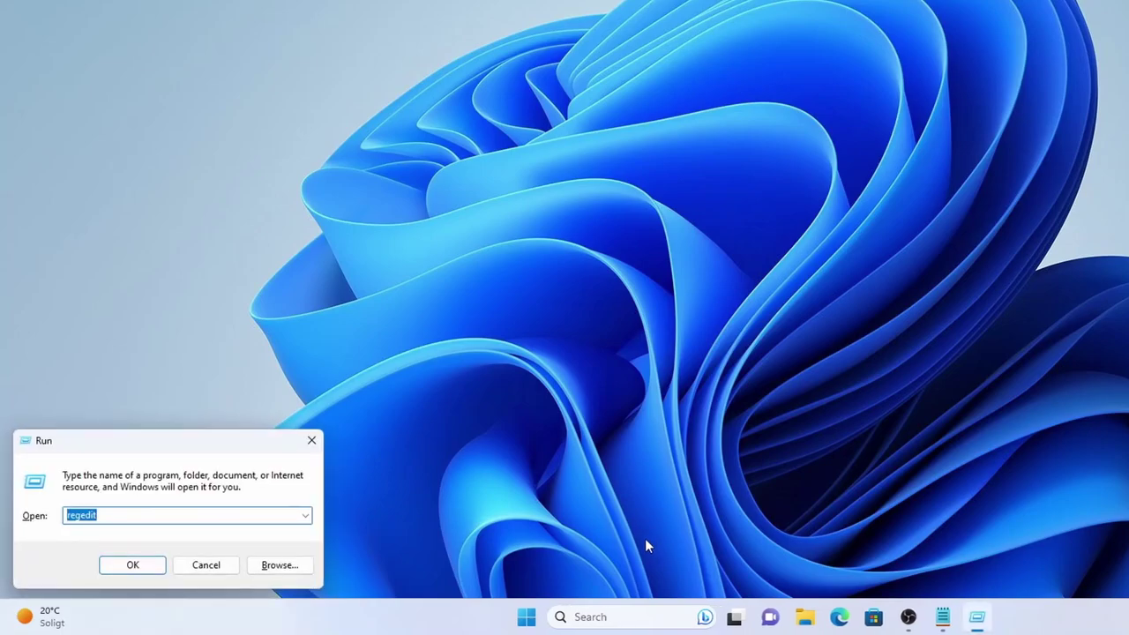
{"action": "type", "text": "regedit"}
{"action": "key", "text": "Return"}
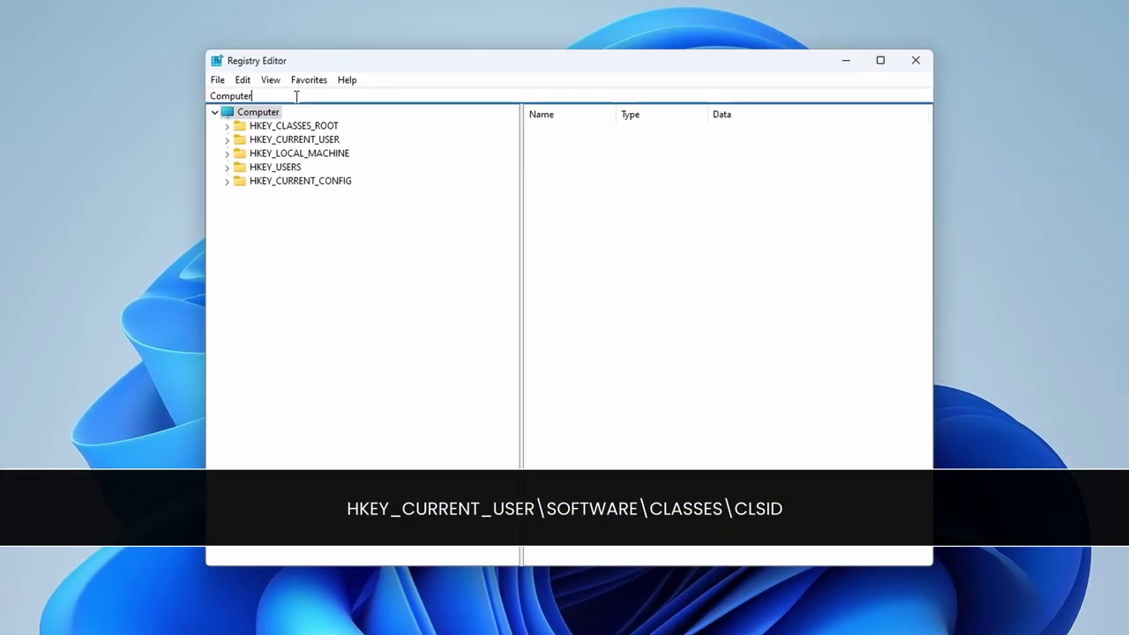
{"action": "mouse_move", "coordinate": [292, 106]}
{"action": "left_mouse_down"}
{"action": "mouse_move", "coordinate": [206, 105]}
{"action": "mouse_move", "coordinate": [212, 98]}
{"action": "left_mouse_up"}
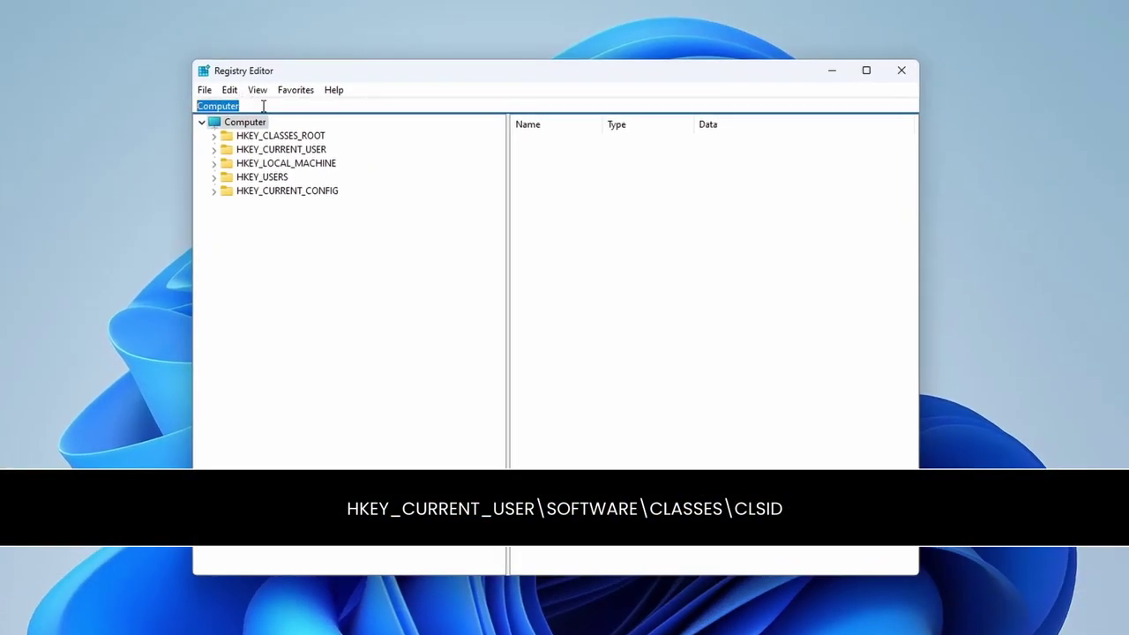
{"action": "type", "text": "HKEY_CURRENT_USER\\SOFTWARE\\CLASSES\\CLSID"}
{"action": "key", "text": "Return"}
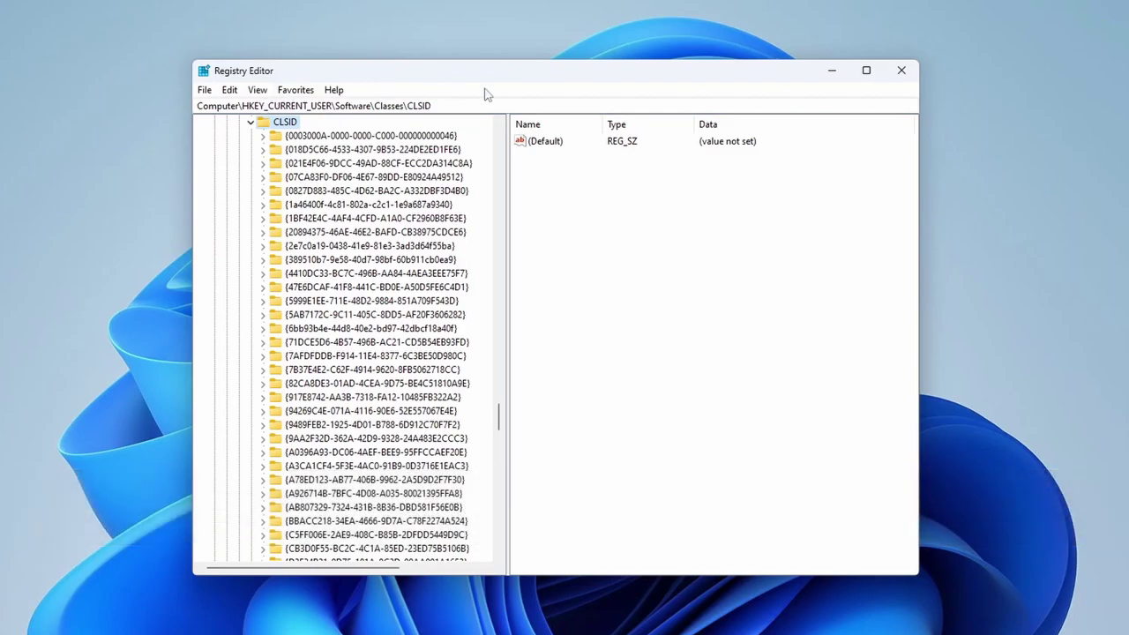
- Create a new key under CLSID named {86ca1aa0-34aa-4e8b-a509-50c905bae2a2}
{"action": "right_click", "coordinate": [305, 125]}
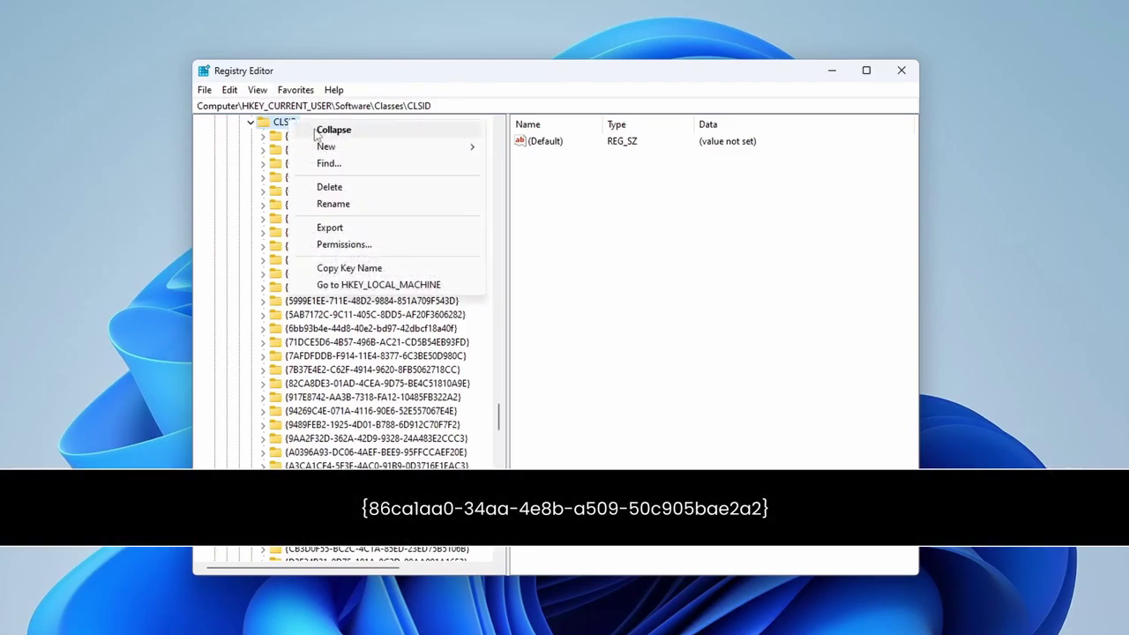
{"action": "mouse_move", "coordinate": [327, 146]}
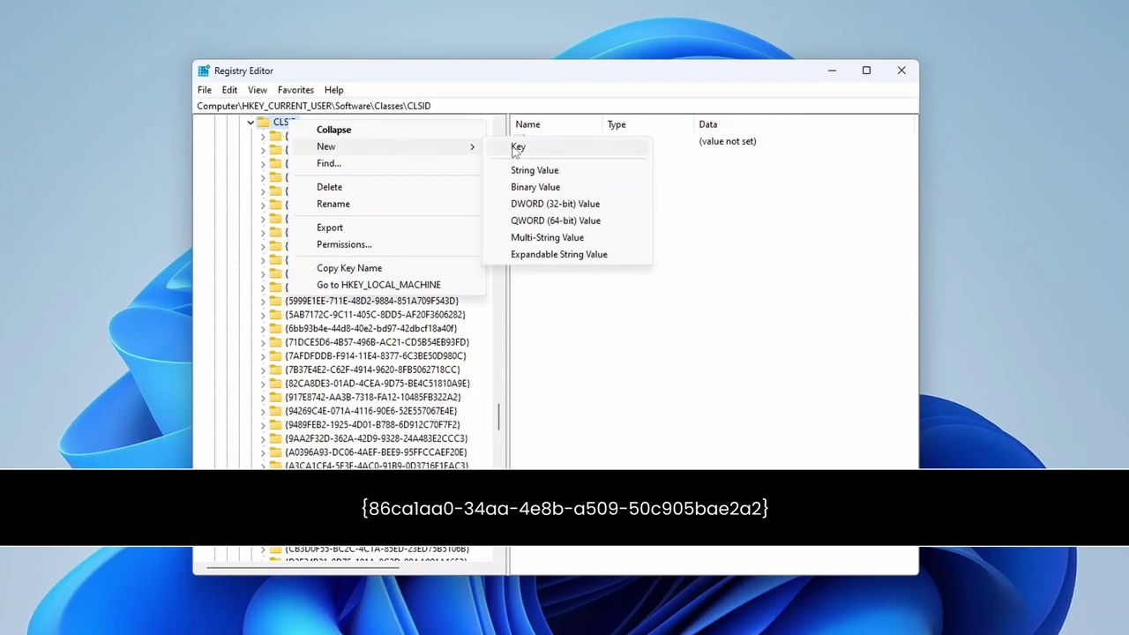
{"action": "left_click", "coordinate": [518, 147]}
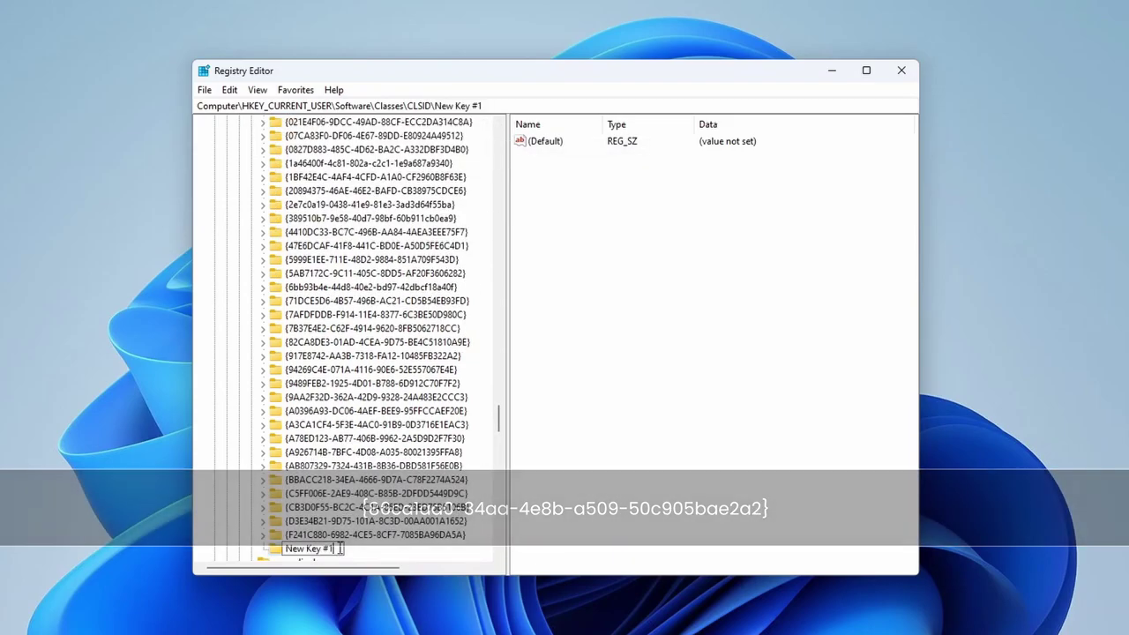
{"action": "type", "text": "{86ca1aa0-34aa-4e8b-a509-50c905bae2a2}"}
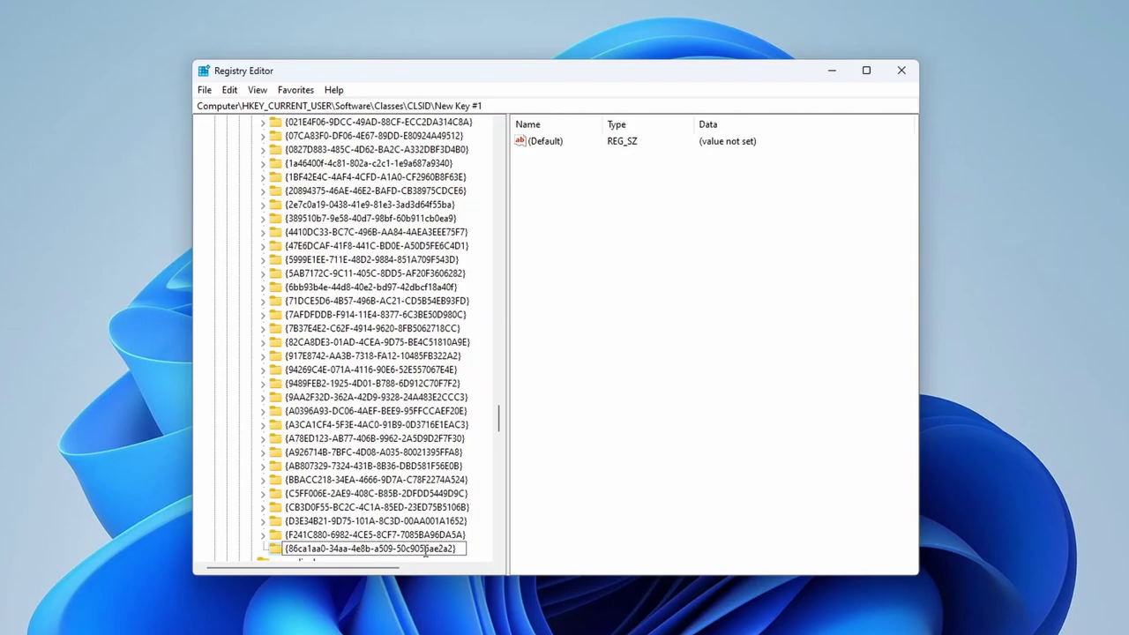
{"action": "key", "text": "Return"}
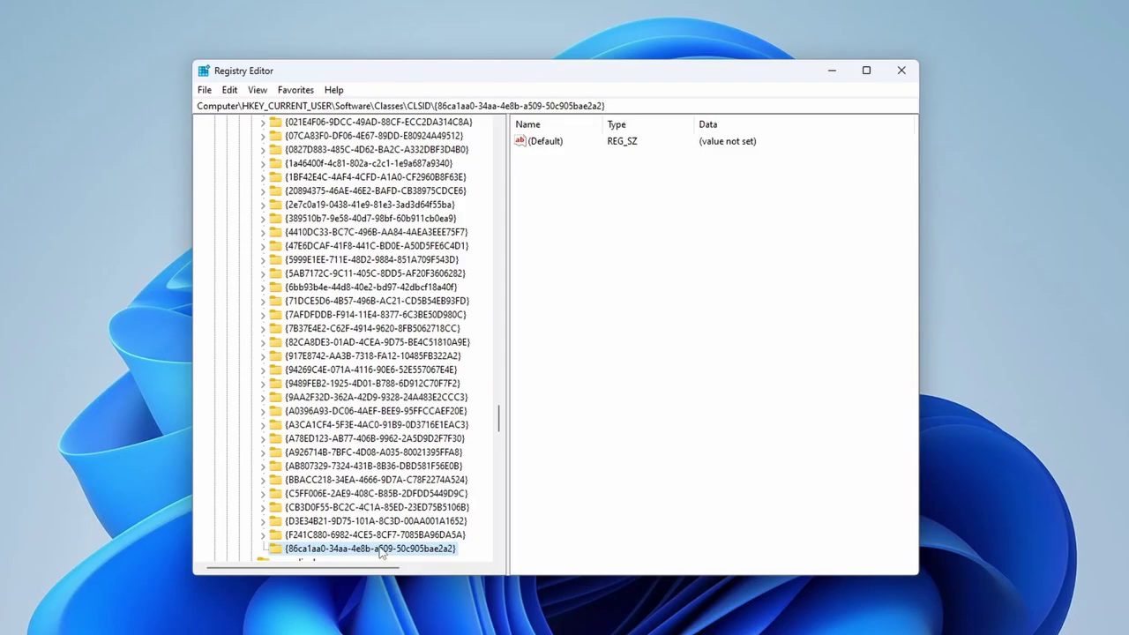
- Create a subkey named InprocServer32 under the {86ca1aa0-...} GUID key
{"action": "right_click", "coordinate": [383, 552]}
{"action": "mouse_move", "coordinate": [420, 574]}
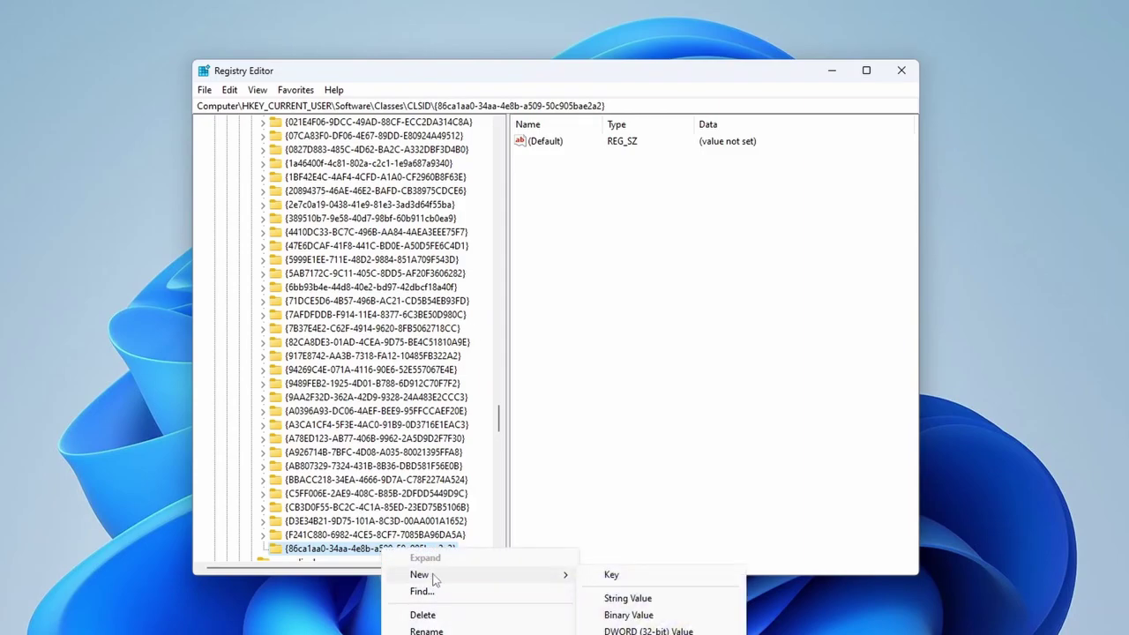
{"action": "left_click", "coordinate": [594, 580]}
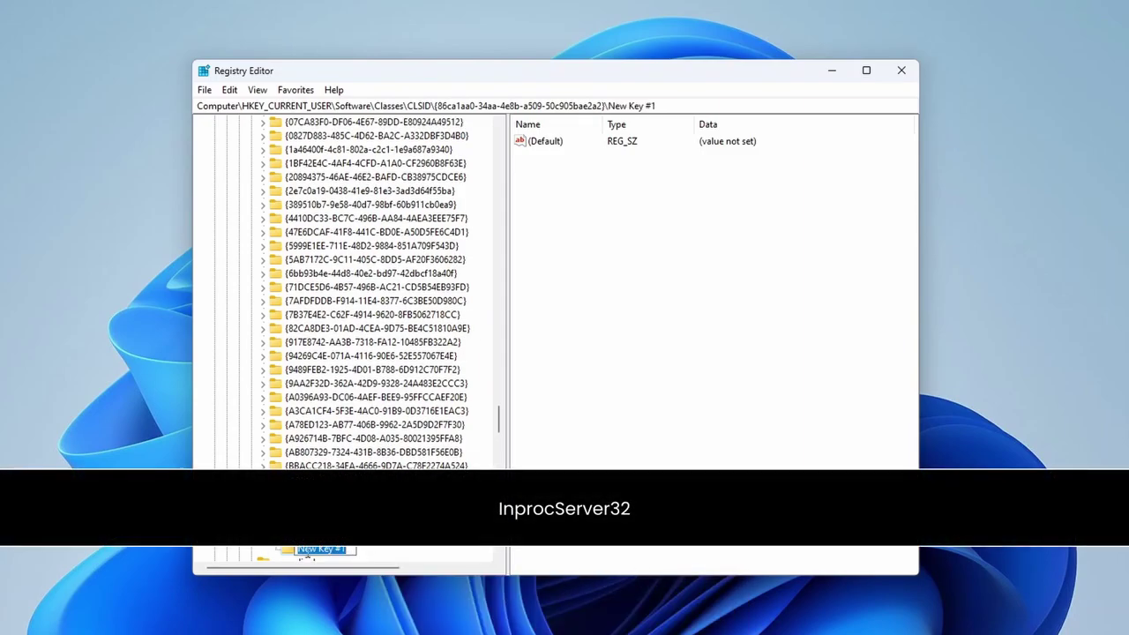
{"action": "type", "text": "InprocServer32"}
{"action": "key", "text": "Return"}
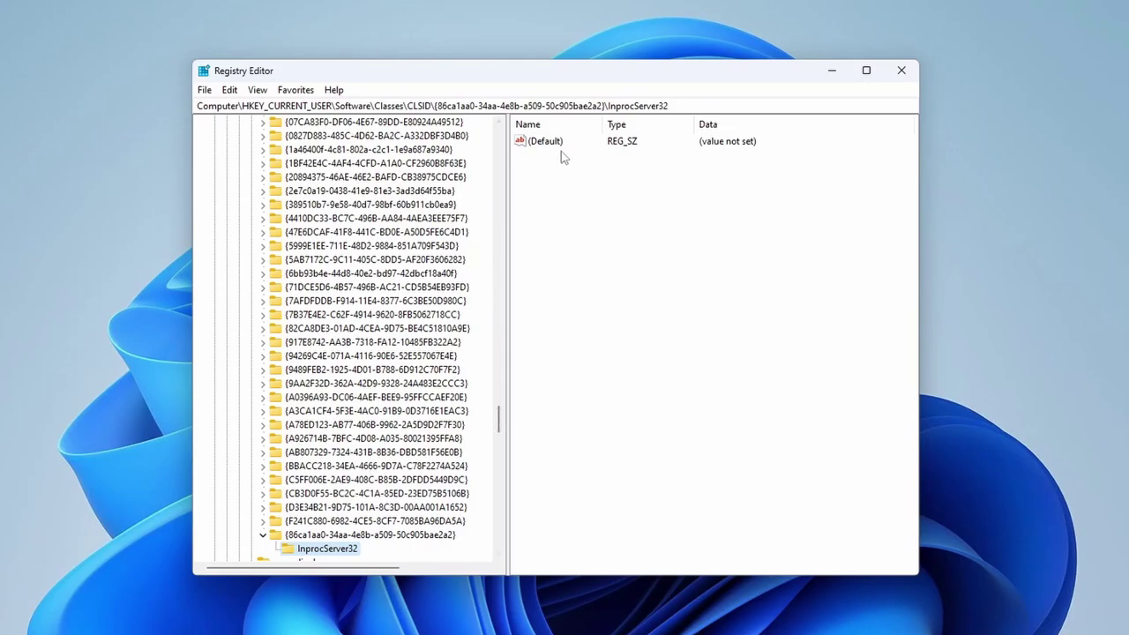
- Save InprocServer32's (Default) value with blank Value data
{"action": "left_click", "coordinate": [556, 147]}
{"action": "double_click", "coordinate": [555, 147]}
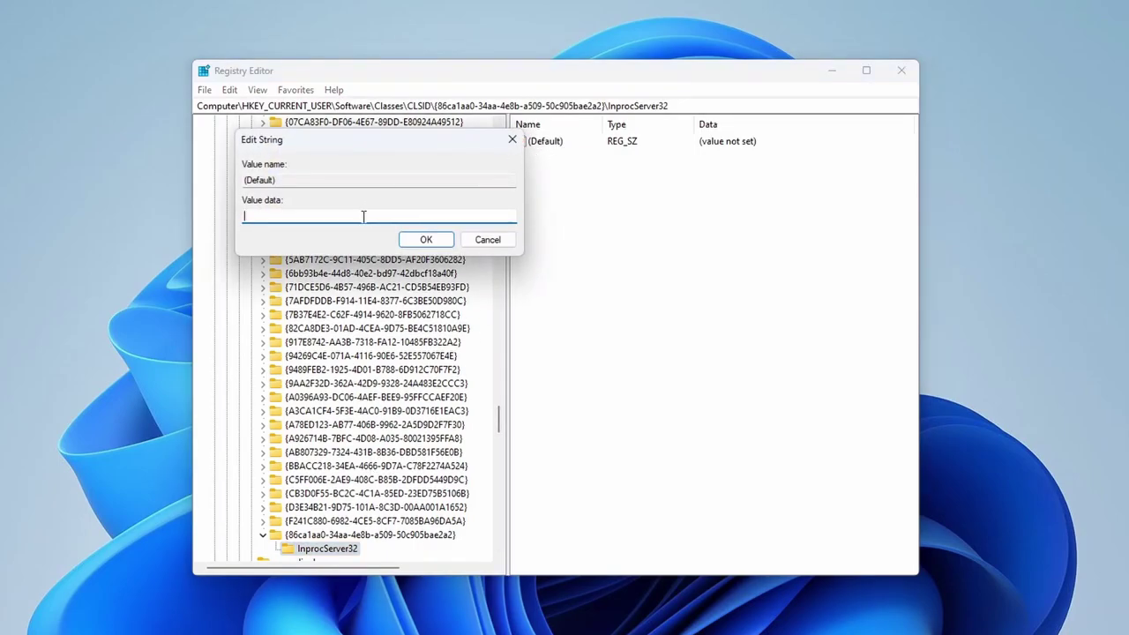
{"action": "left_click", "coordinate": [425, 240]}
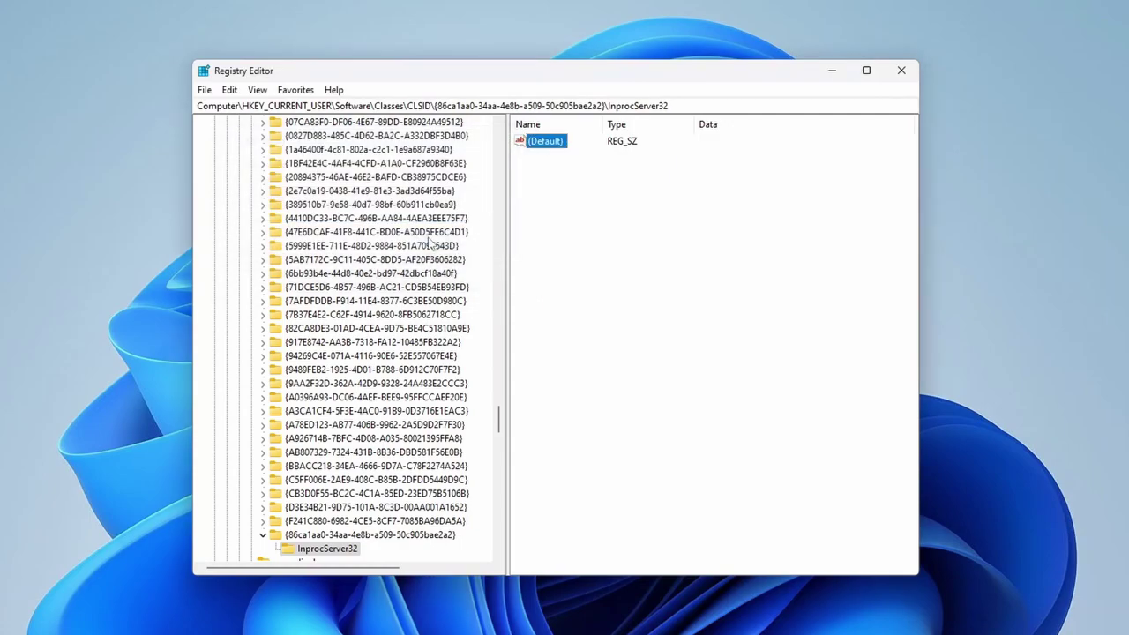
{"action": "left_click", "coordinate": [688, 195]}
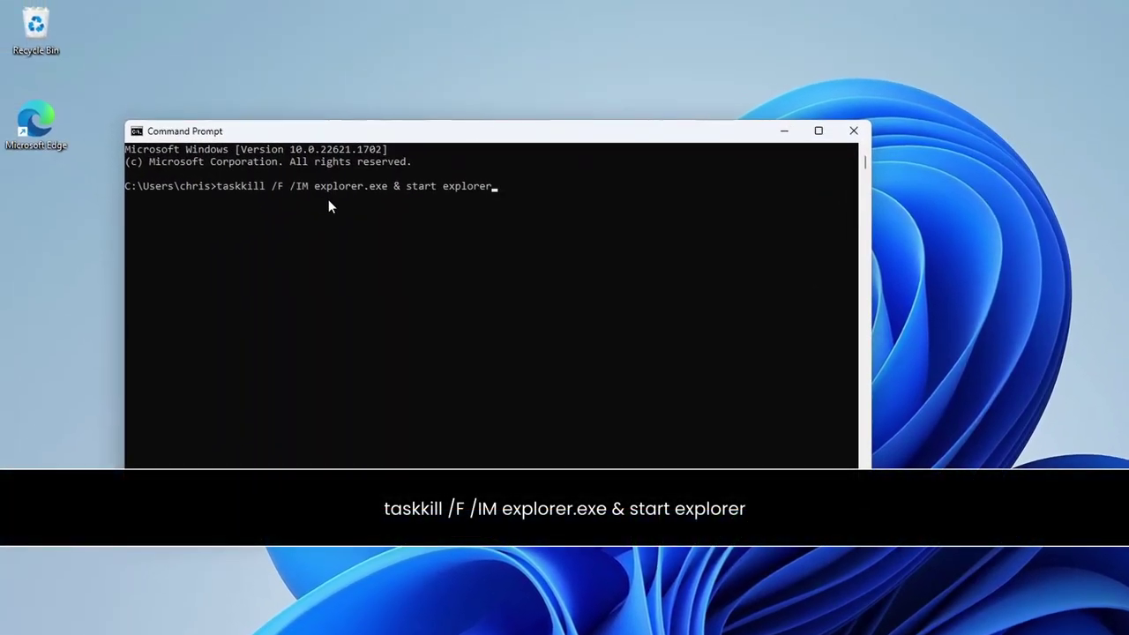
- Run the taskkill /F /IM explorer.exe & start explorer command, then close Command Prompt
{"action": "key", "text": "Return"}
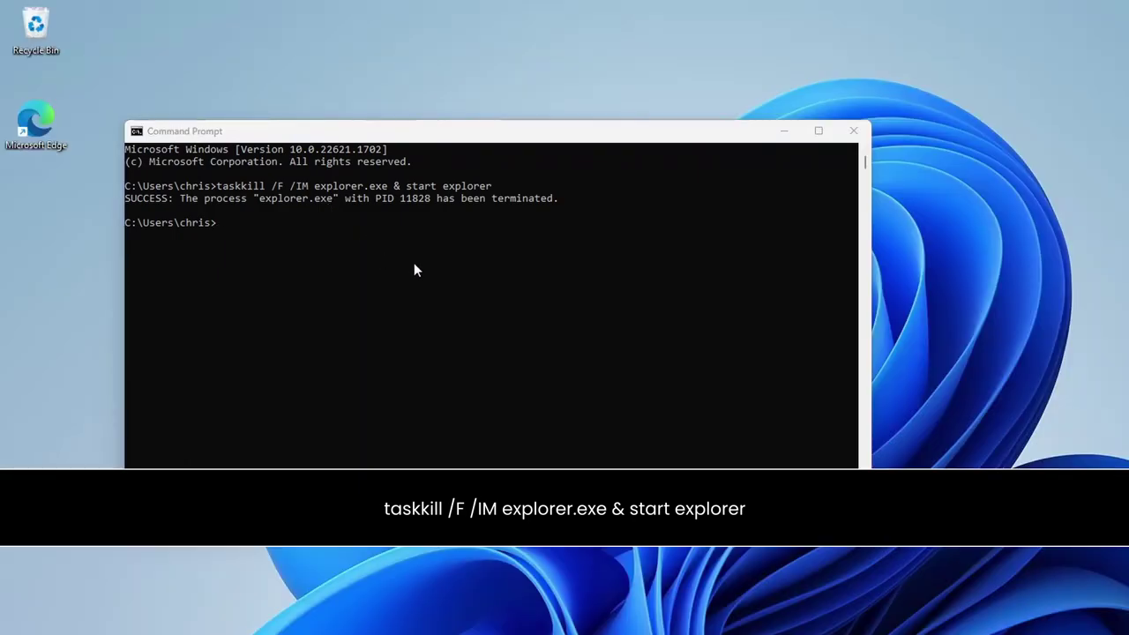
{"action": "left_click", "coordinate": [853, 131]}
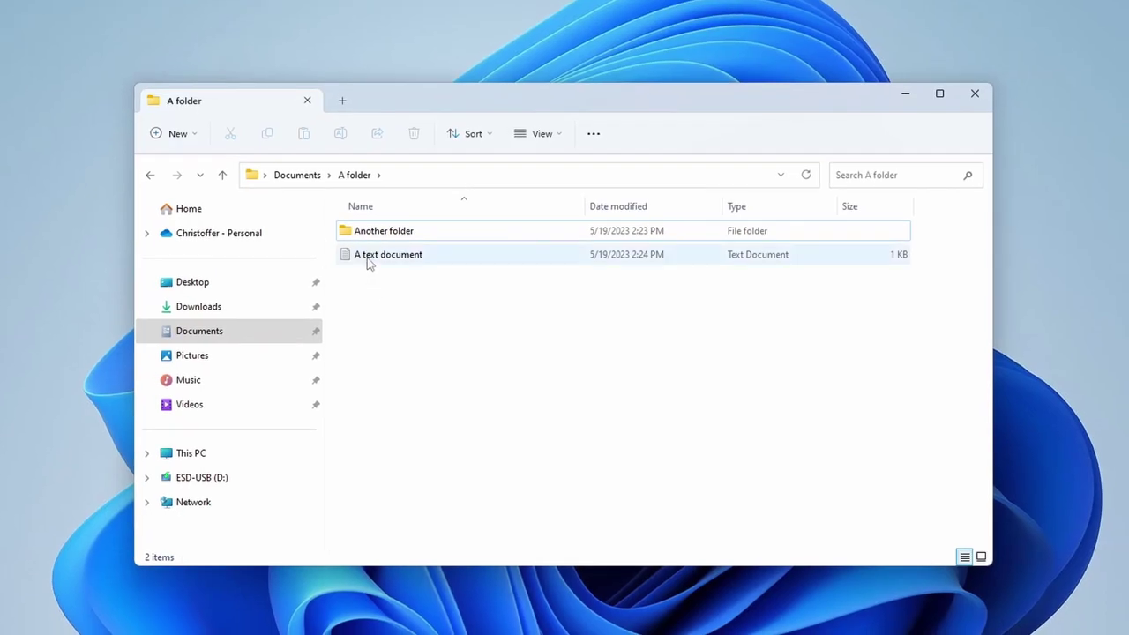
- Open A text document's context menu to see the classic full list, then dismiss it
{"action": "right_click", "coordinate": [369, 262]}
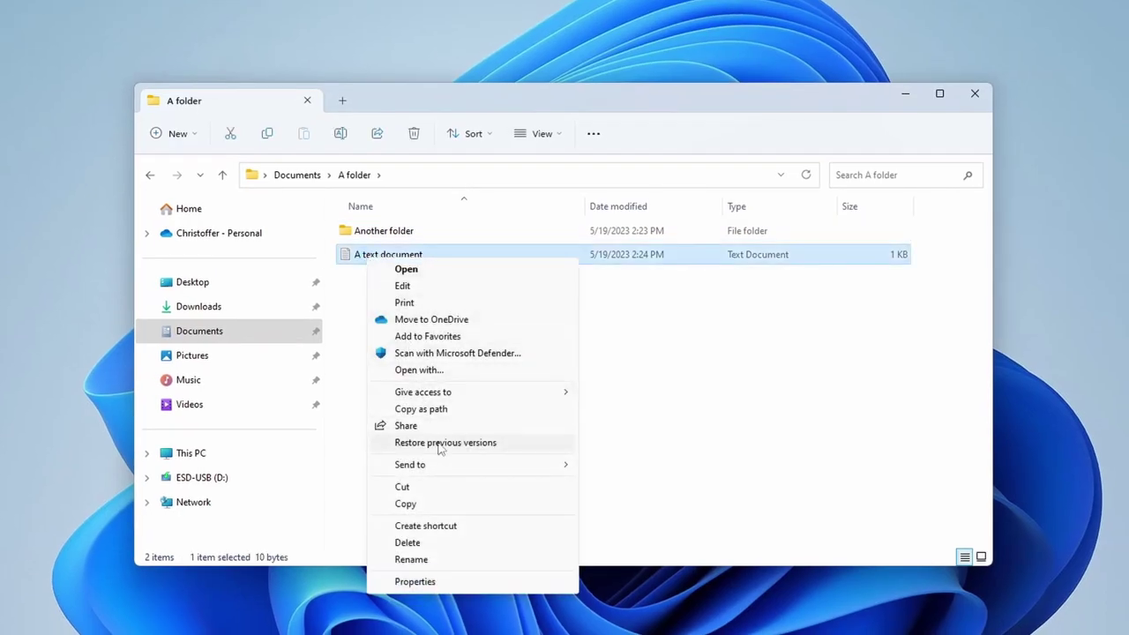
{"action": "left_click", "coordinate": [340, 285]}
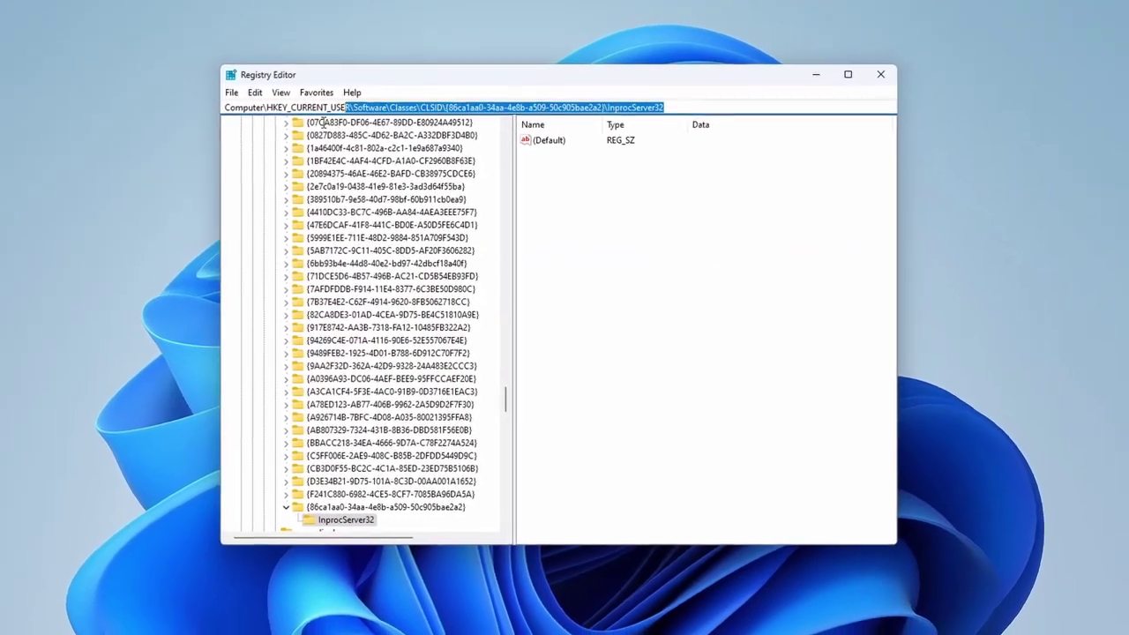
- Remove the {86ca1aa0-34aa-4e8b-a509-50c905bae2a2} key with its InprocServer32 subkey, then exit Registry Editor
{"action": "left_click_drag", "start_coordinate": [323, 122], "coordinate": [226, 107]}
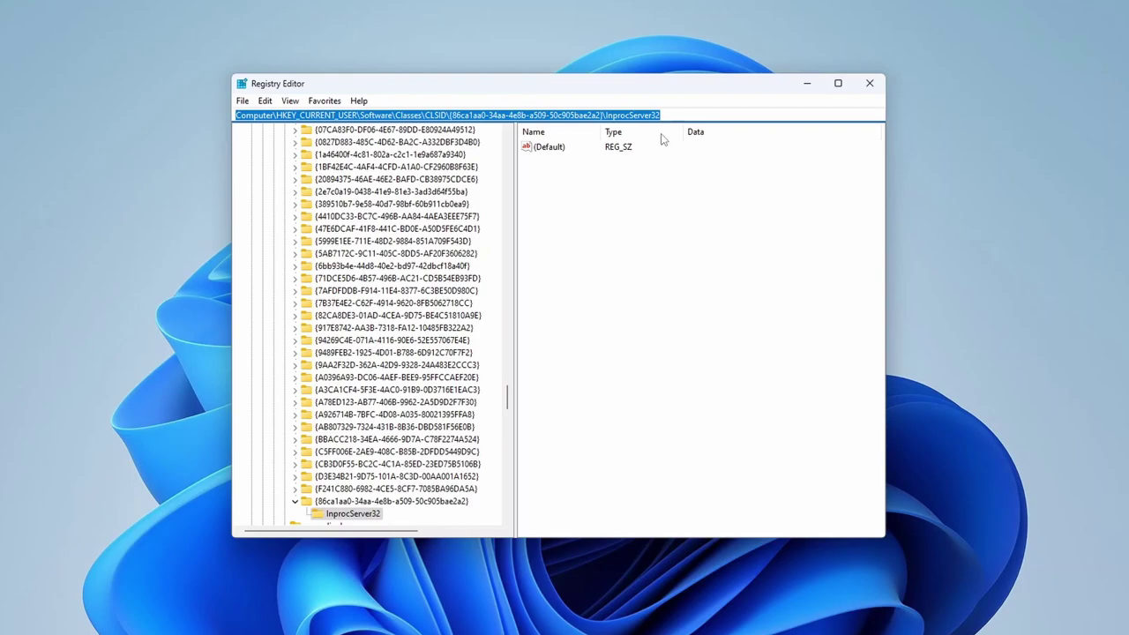
{"action": "left_click", "coordinate": [427, 503]}
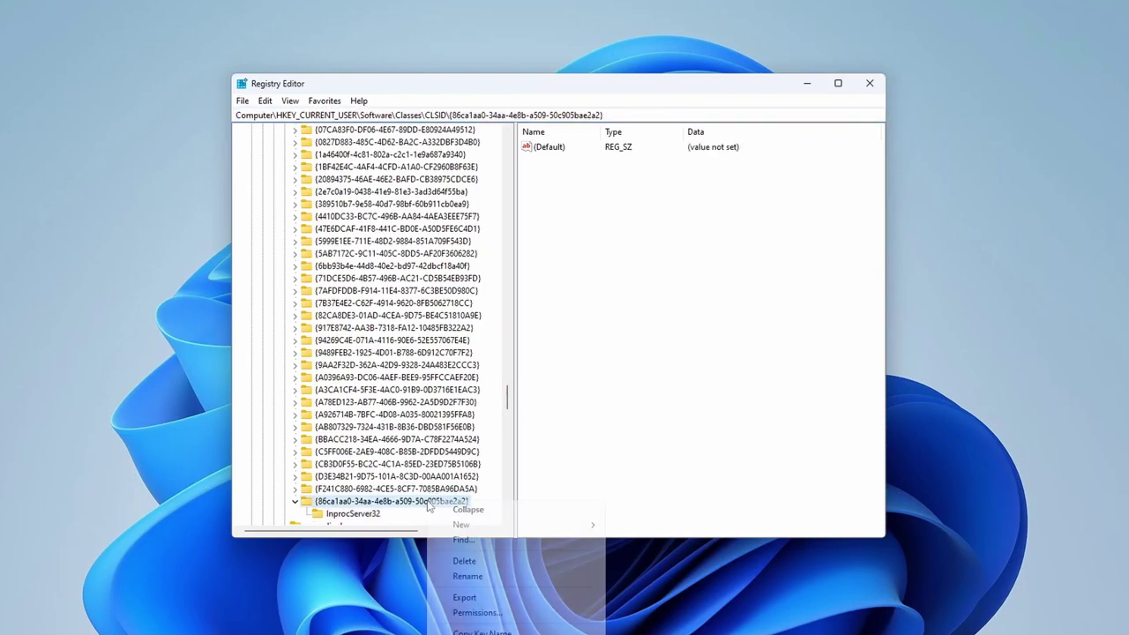
{"action": "left_click", "coordinate": [441, 561]}
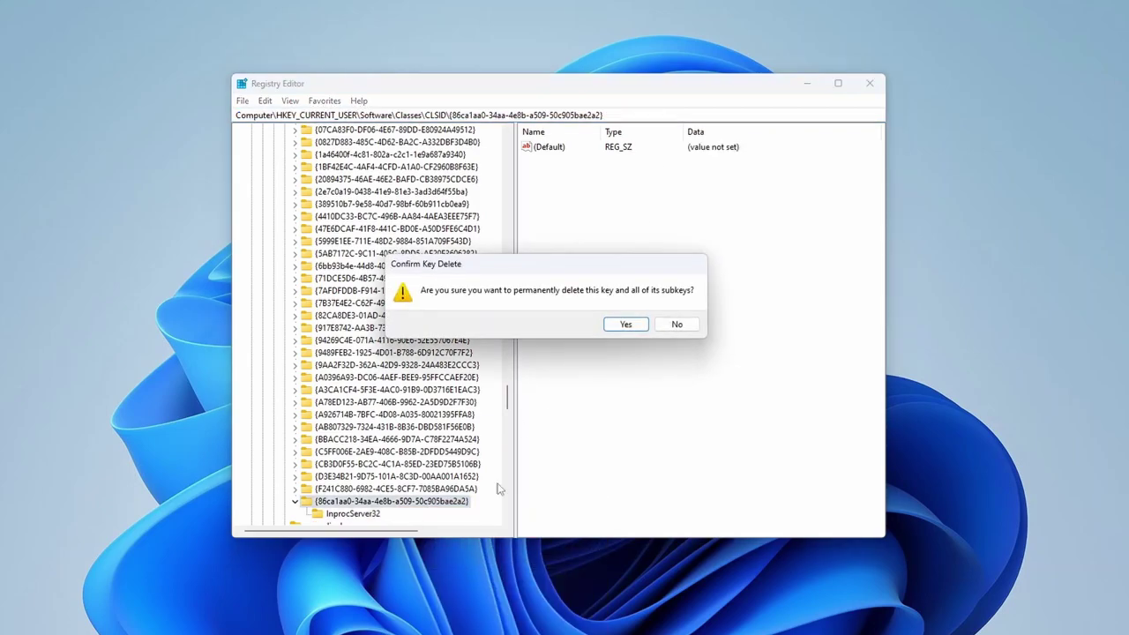
{"action": "left_click", "coordinate": [630, 327]}
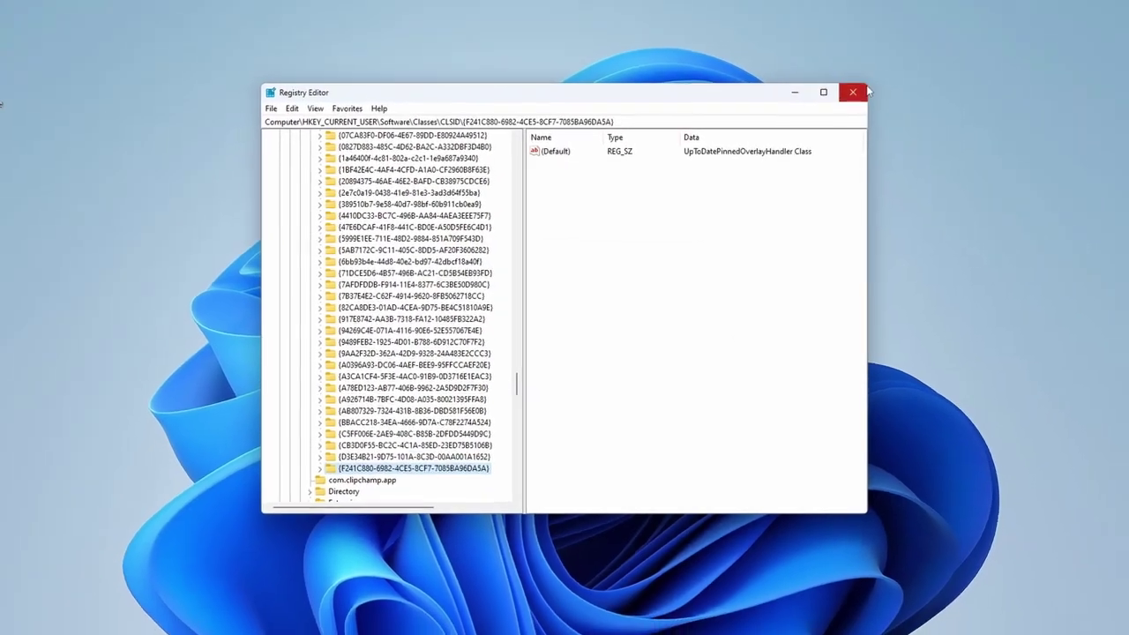
{"action": "left_click", "coordinate": [853, 92]}
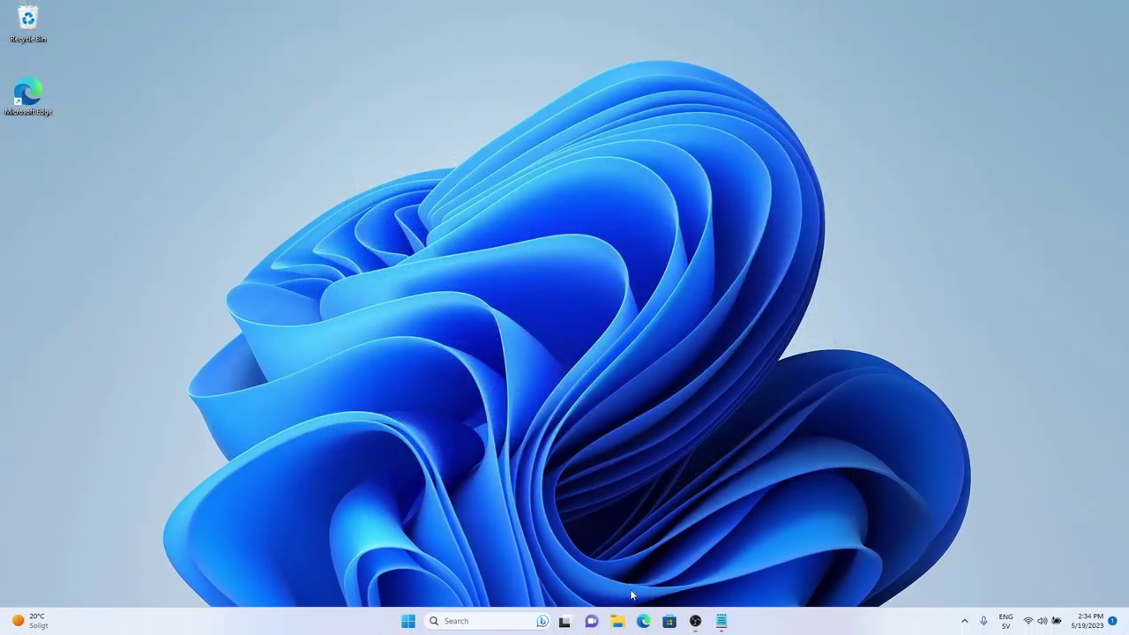